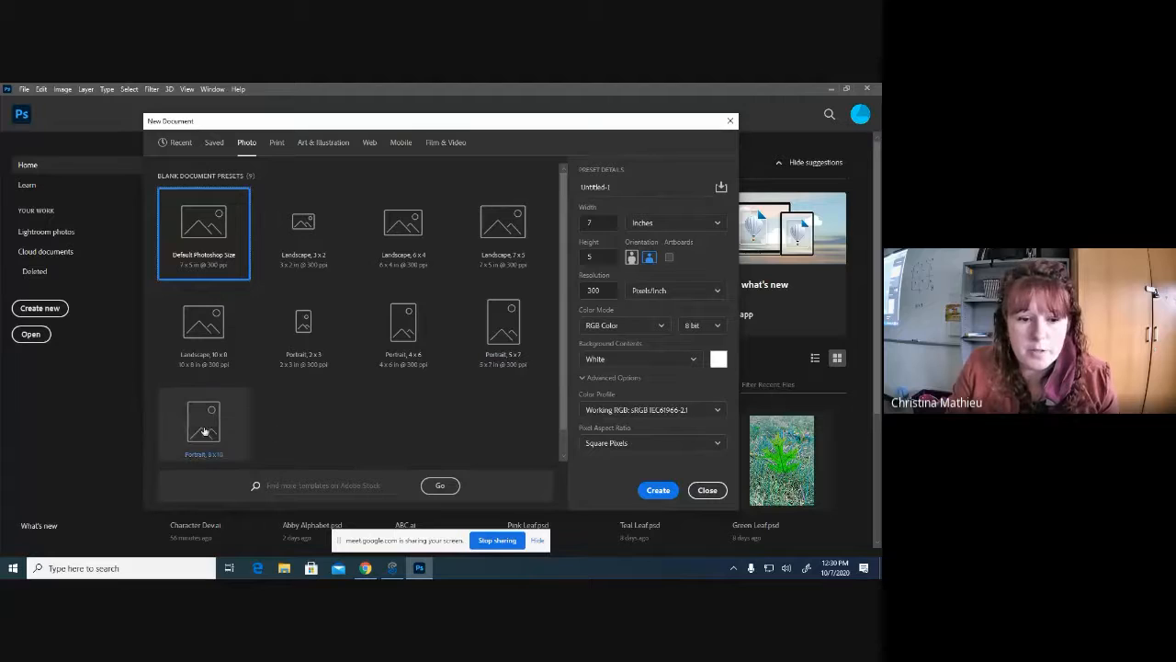
Create a new document from the Portrait, 8 x 10 photo preset
left_click(204, 428)
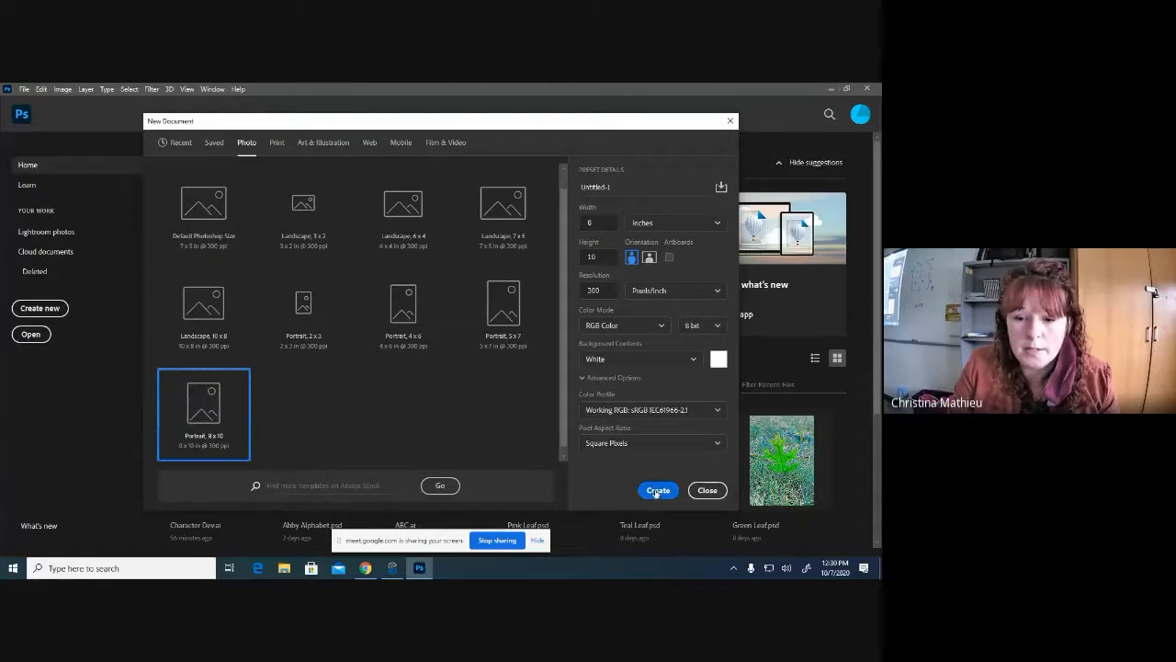
left_click(658, 490)
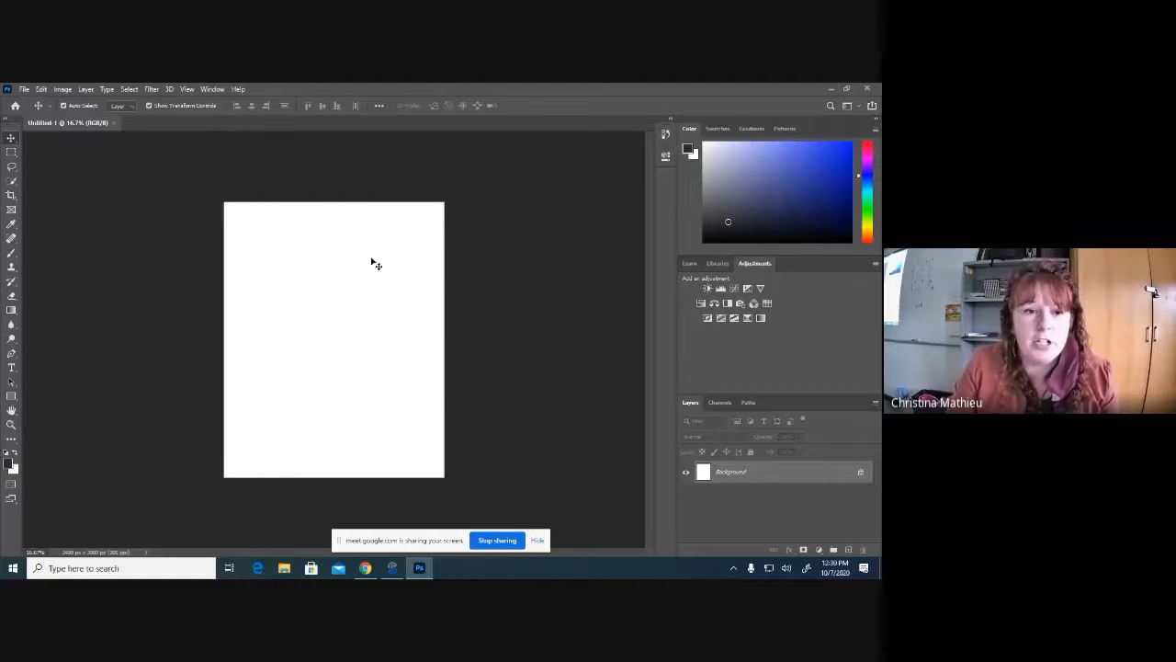
left_click(25, 90)
left_click(25, 90)
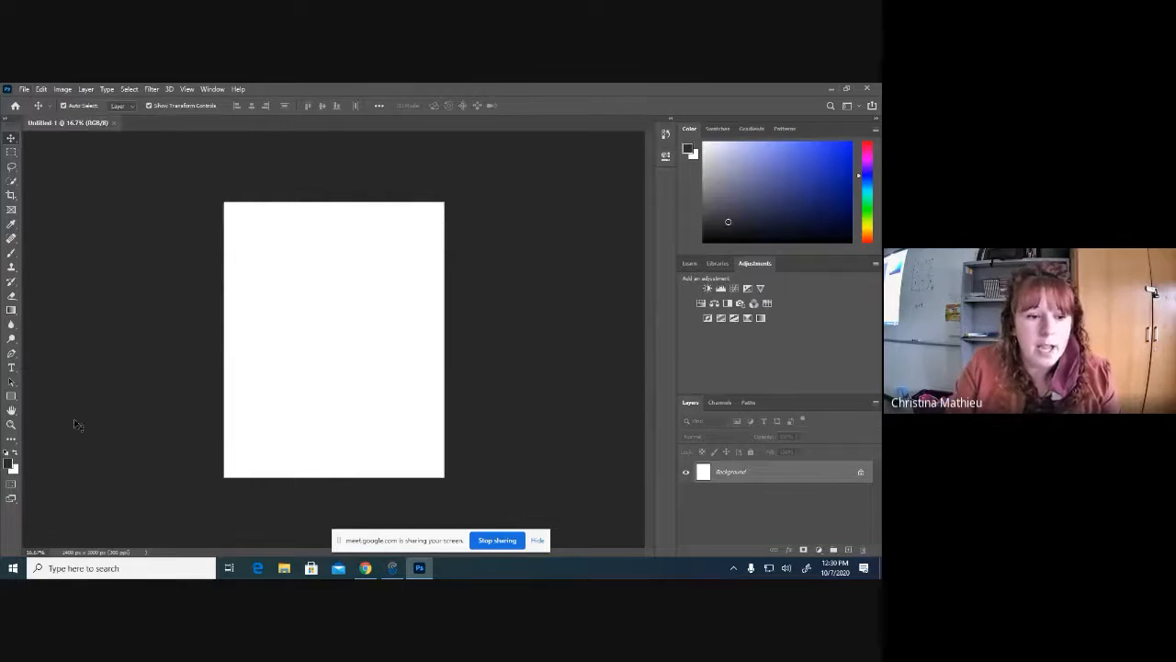
Place the DSC_0246 photo from the Downloads folder into the document as a linked image
left_click(11, 424)
left_click(319, 354)
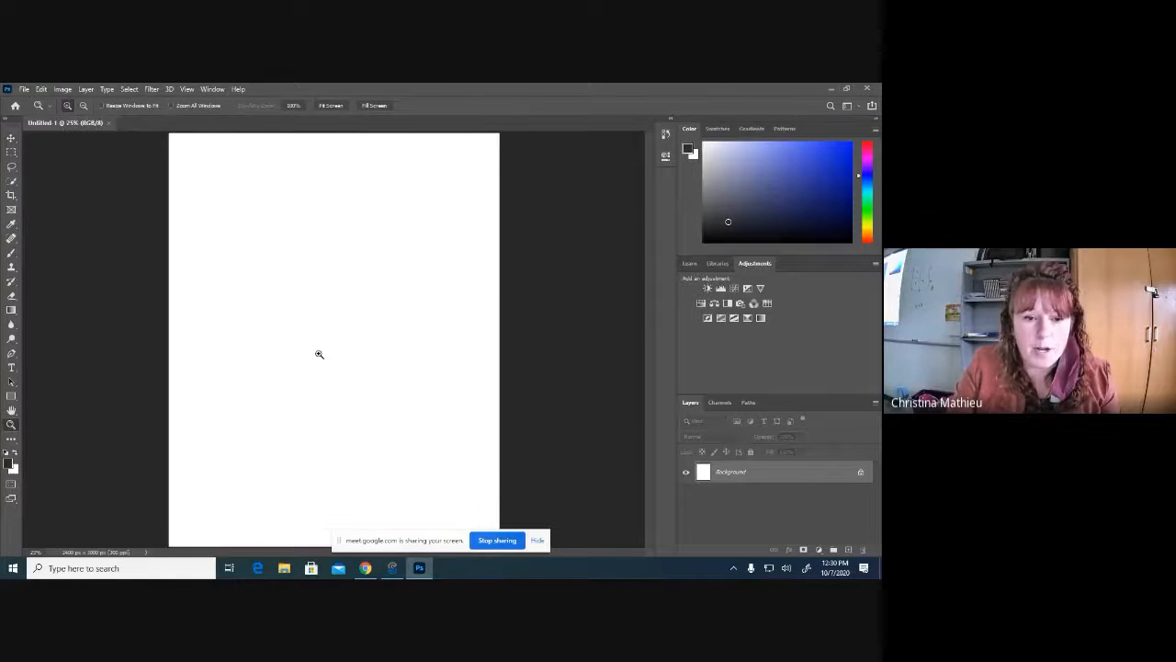
left_click(329, 107)
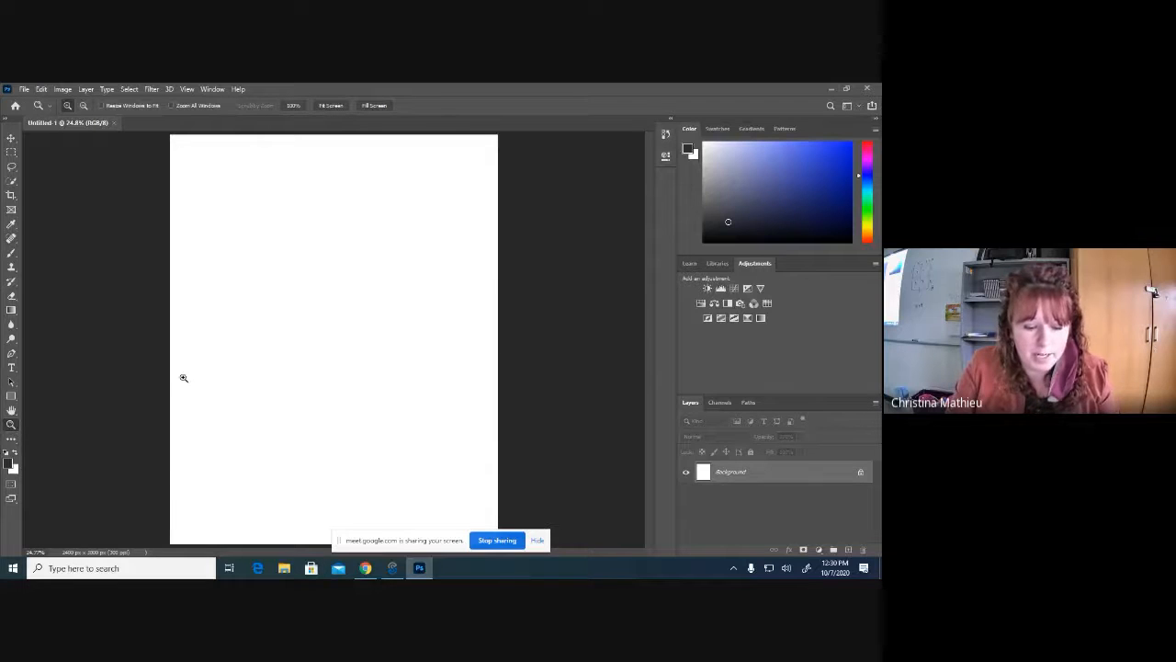
scroll(184, 377, "down", 1)
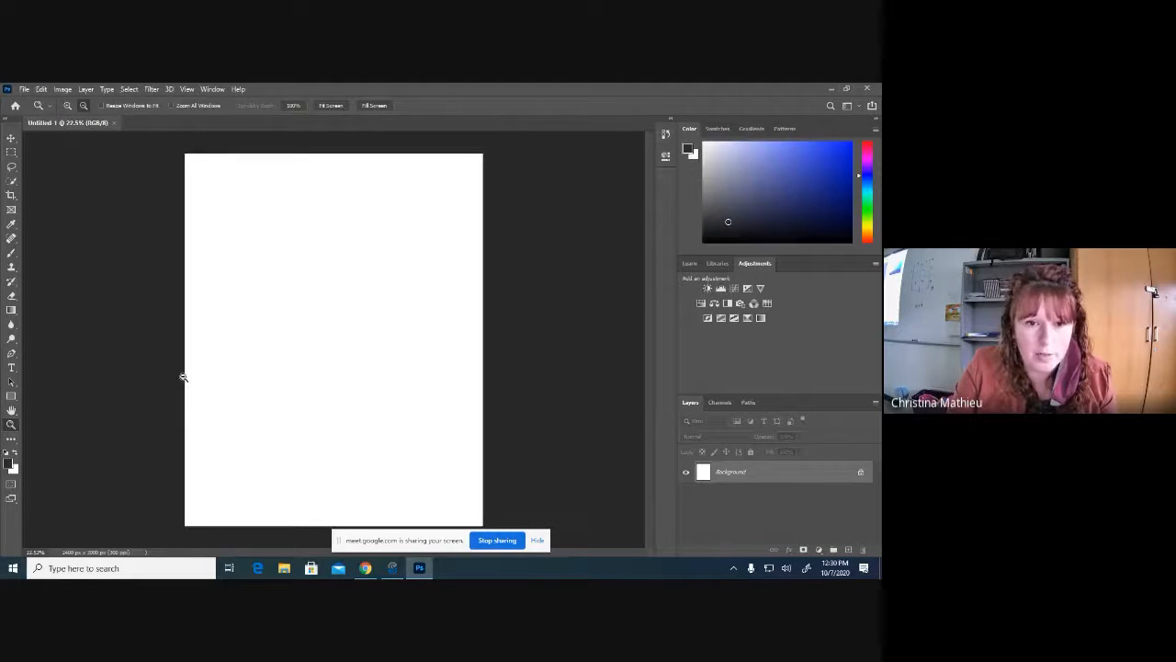
scroll(184, 378, "up", 1)
scroll(184, 378, "down", 1)
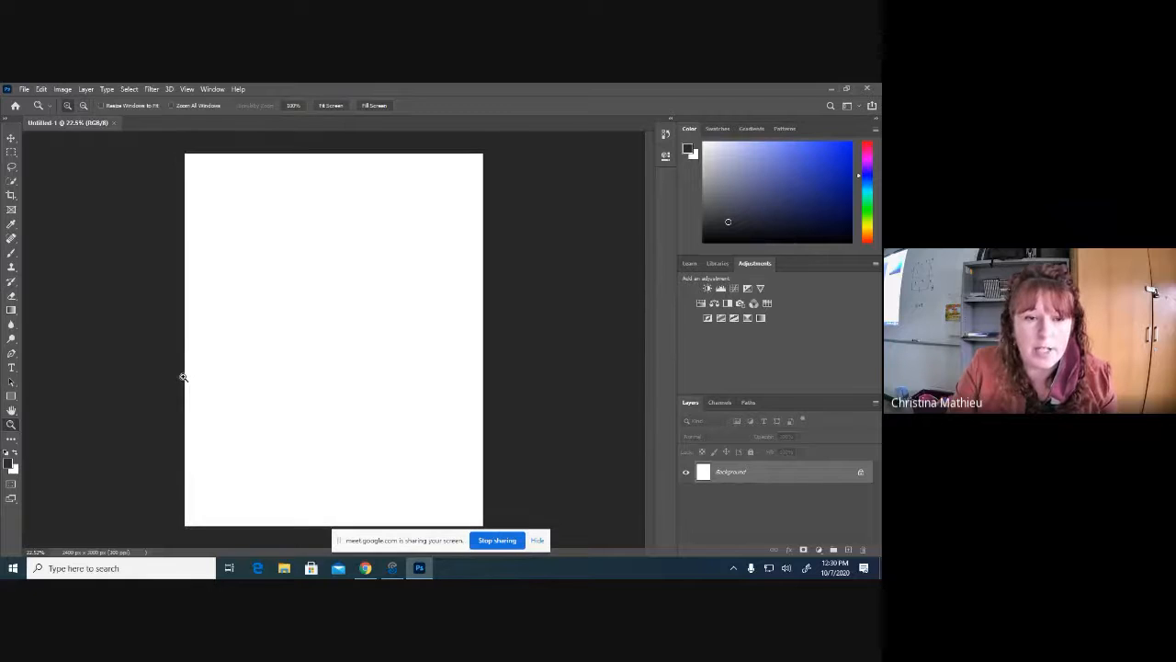
left_click(12, 138)
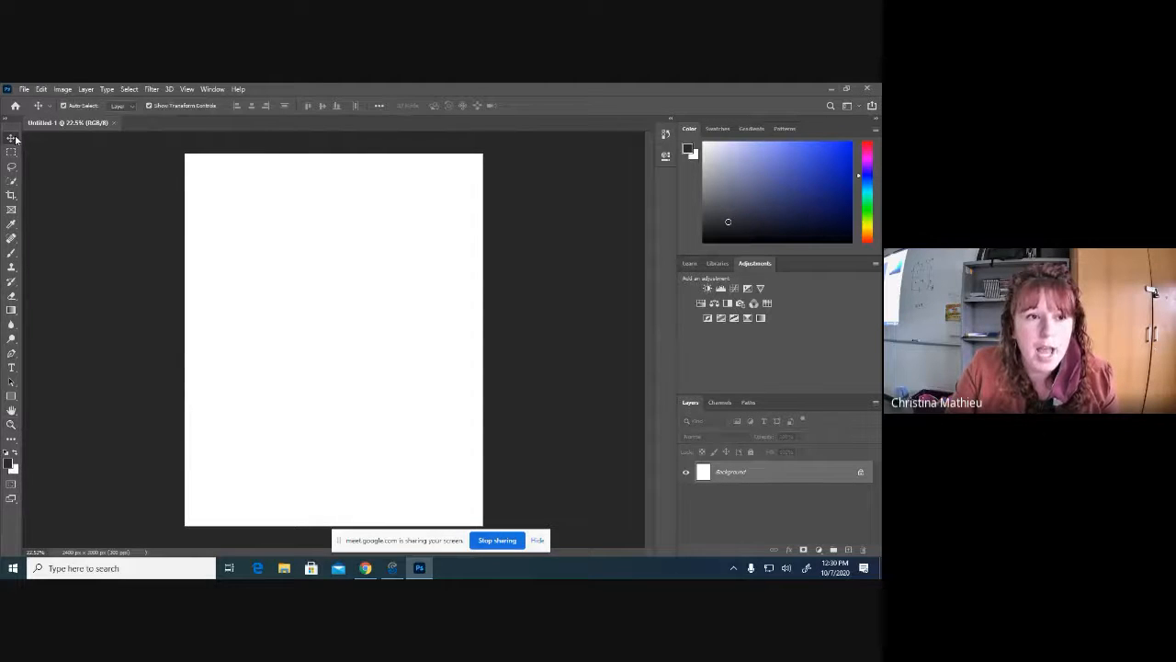
left_click(23, 89)
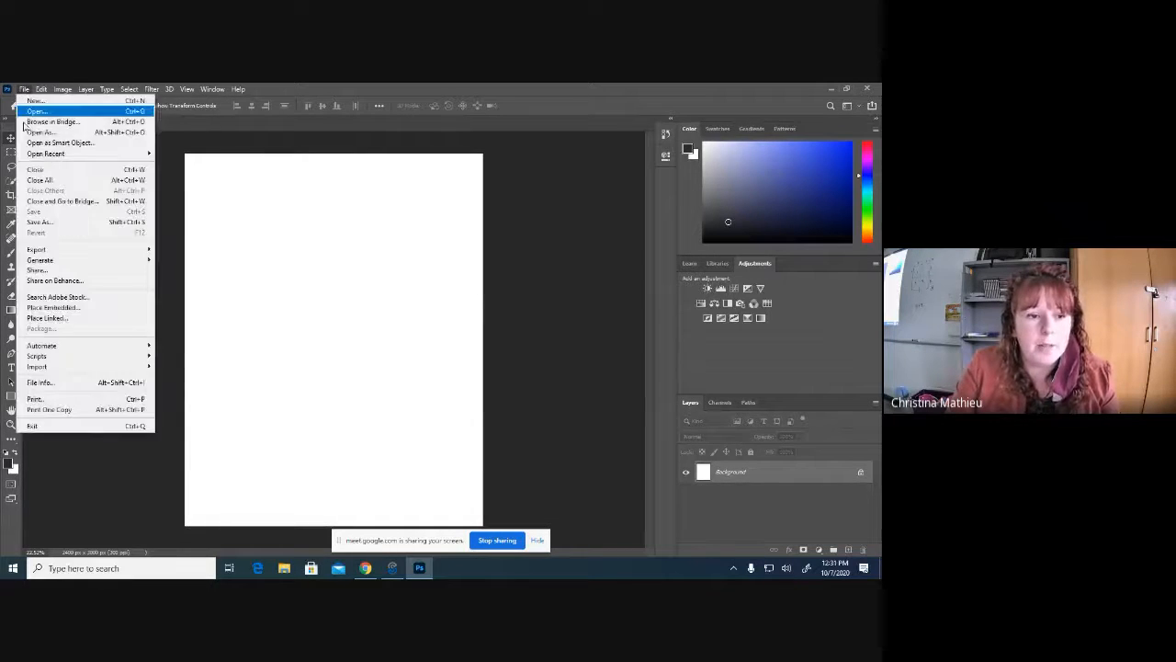
left_click(55, 318)
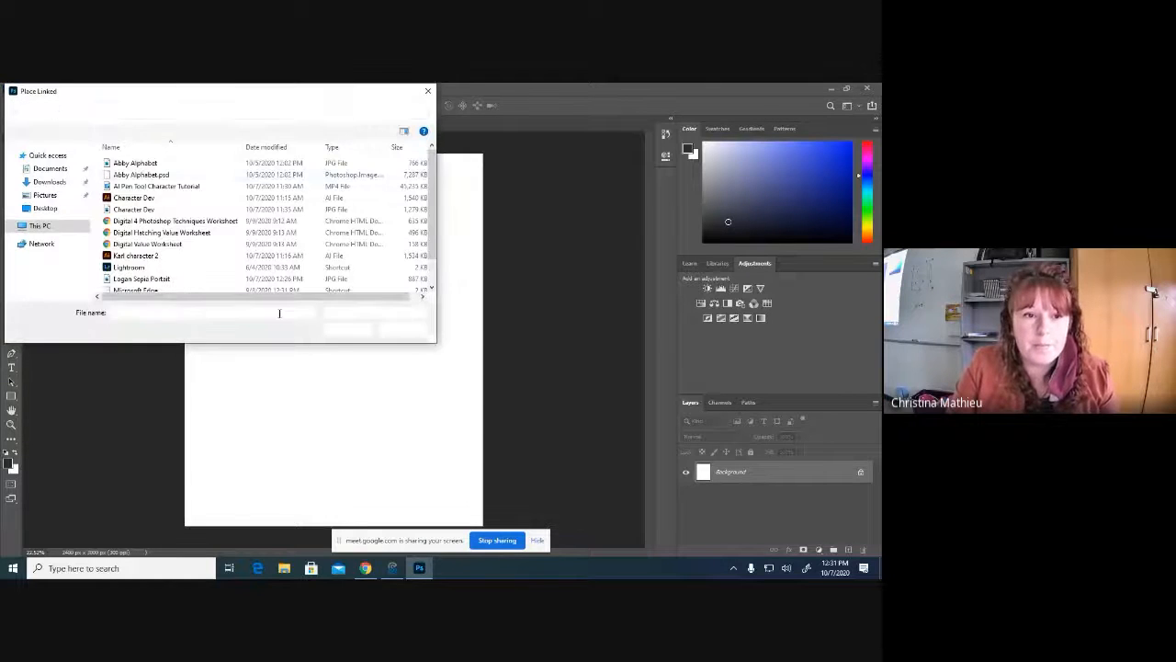
left_click(49, 182)
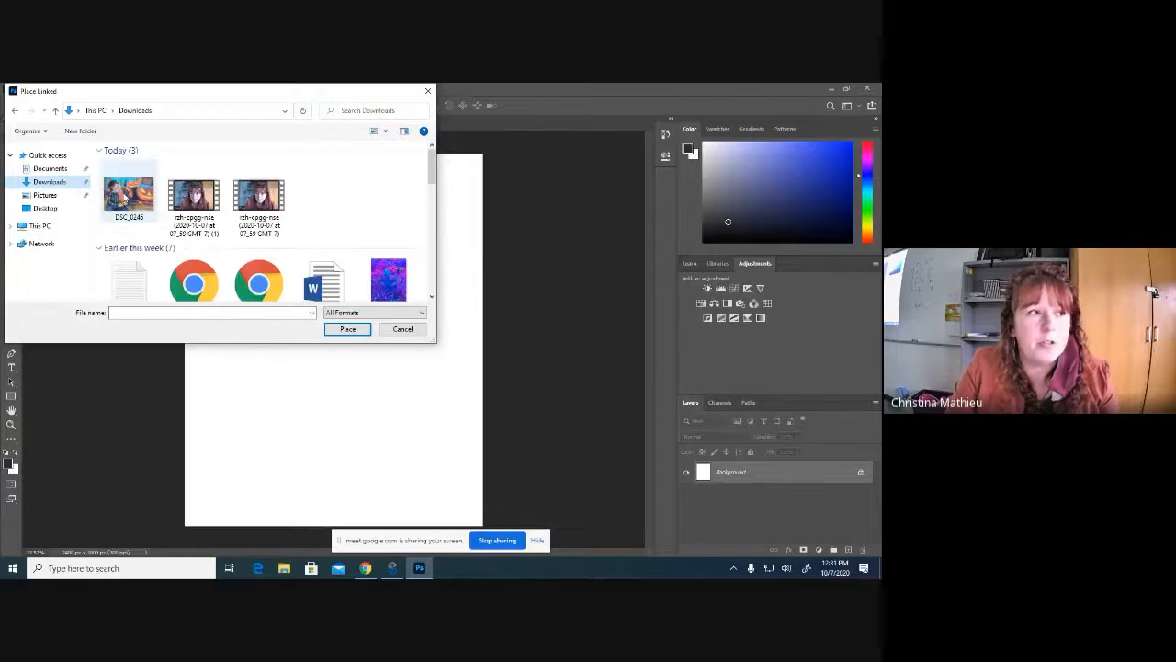
double_click(122, 190)
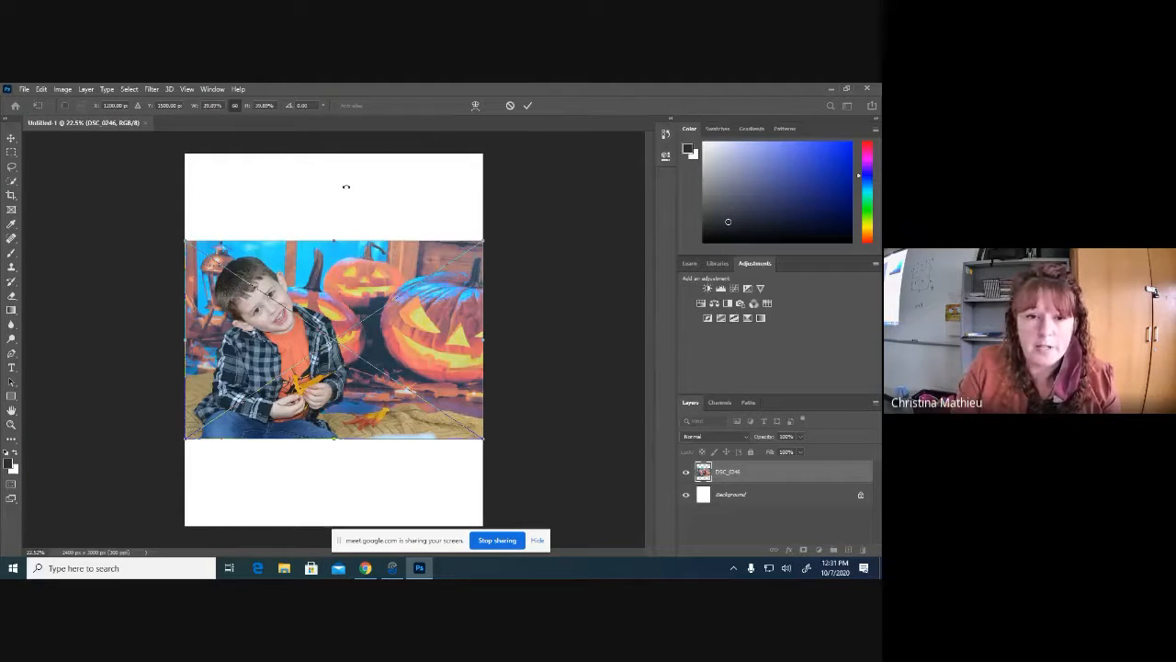
key("Return")
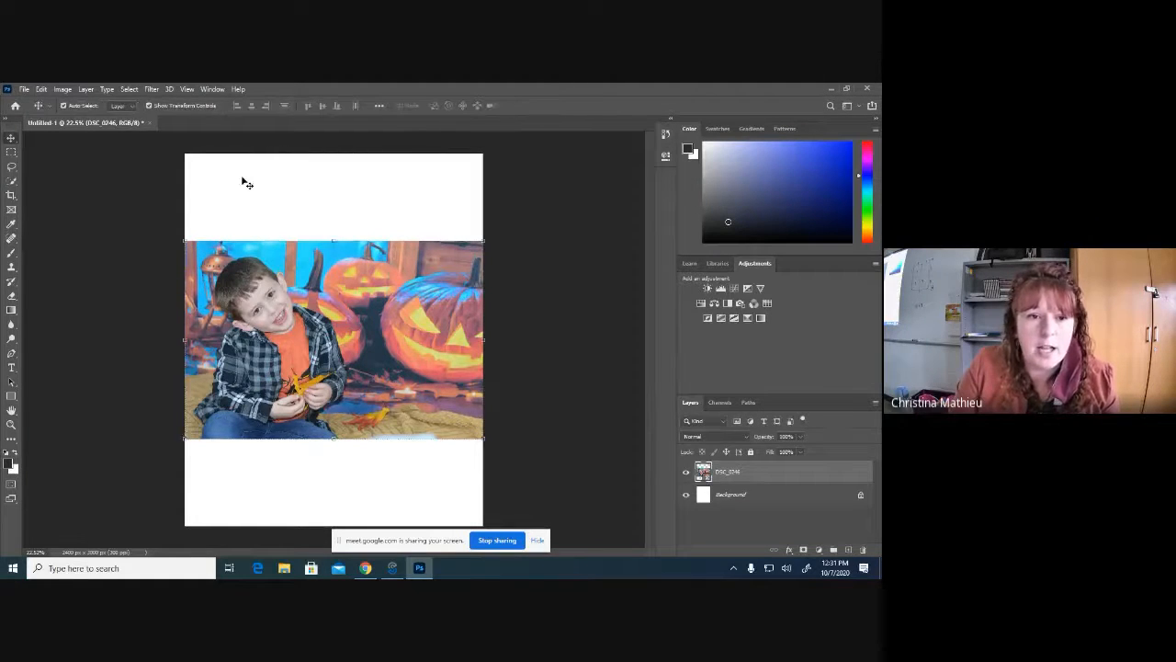
Set the canvas size to 10 inches wide by 8 inches high
left_click(62, 89)
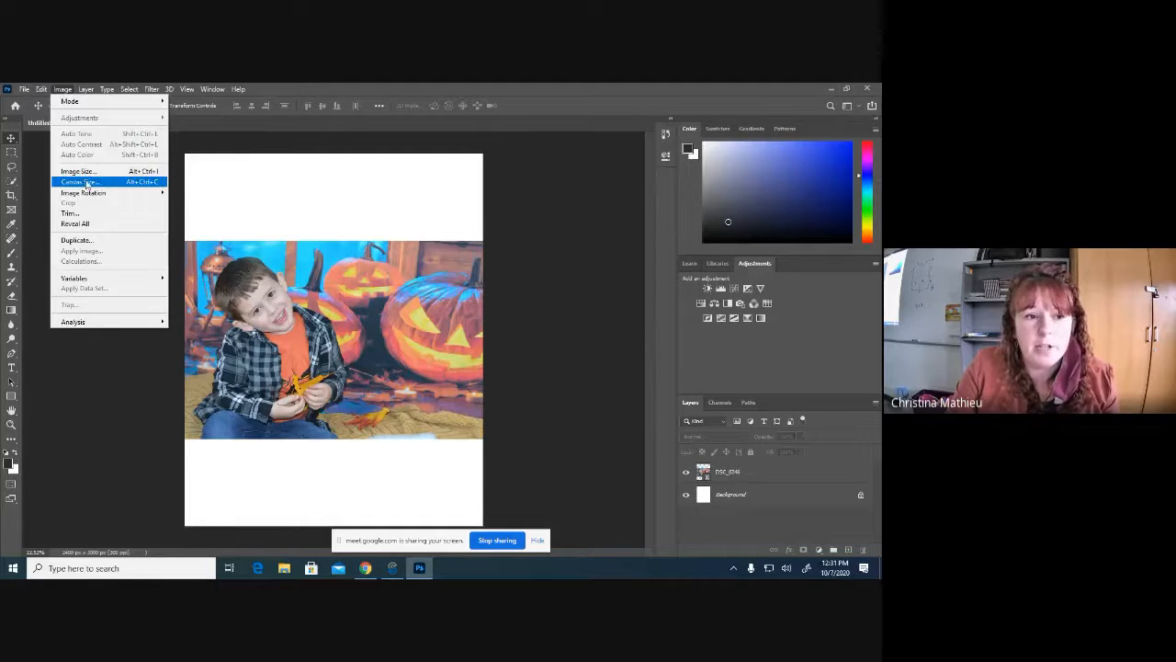
left_click(81, 183)
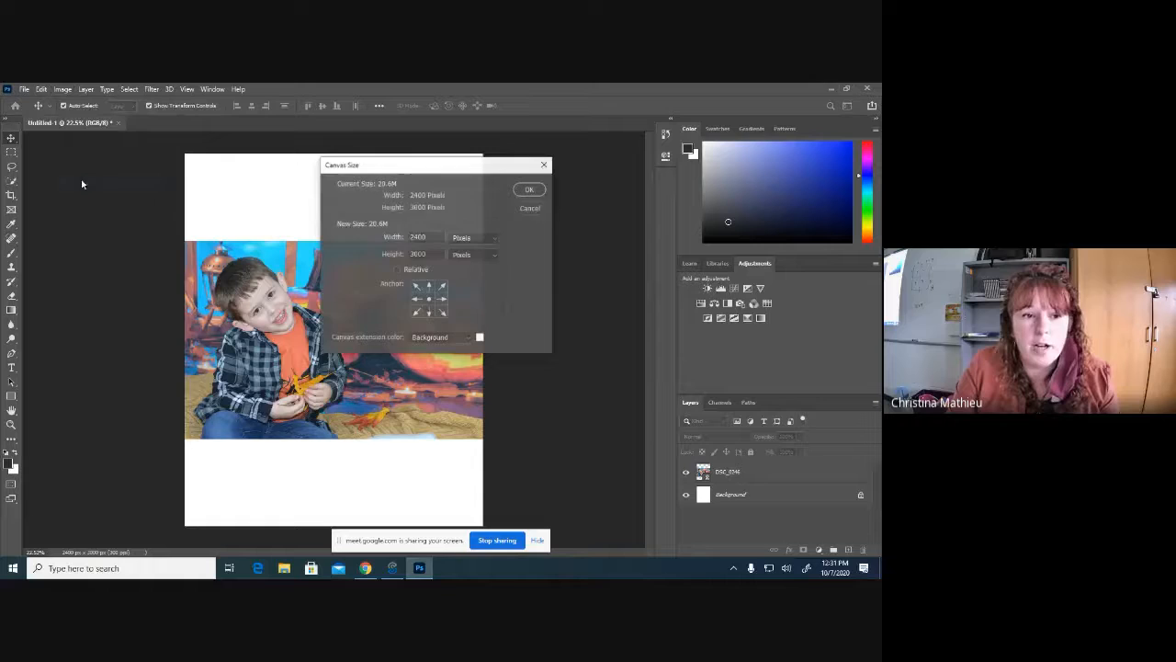
left_click(492, 240)
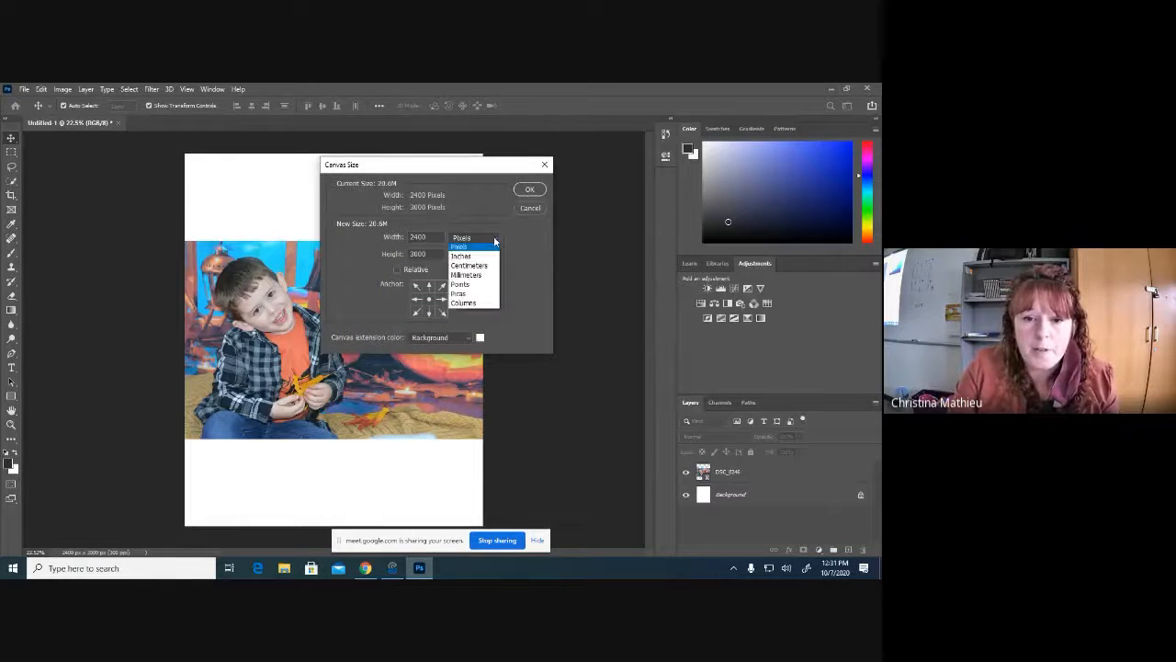
left_click(464, 260)
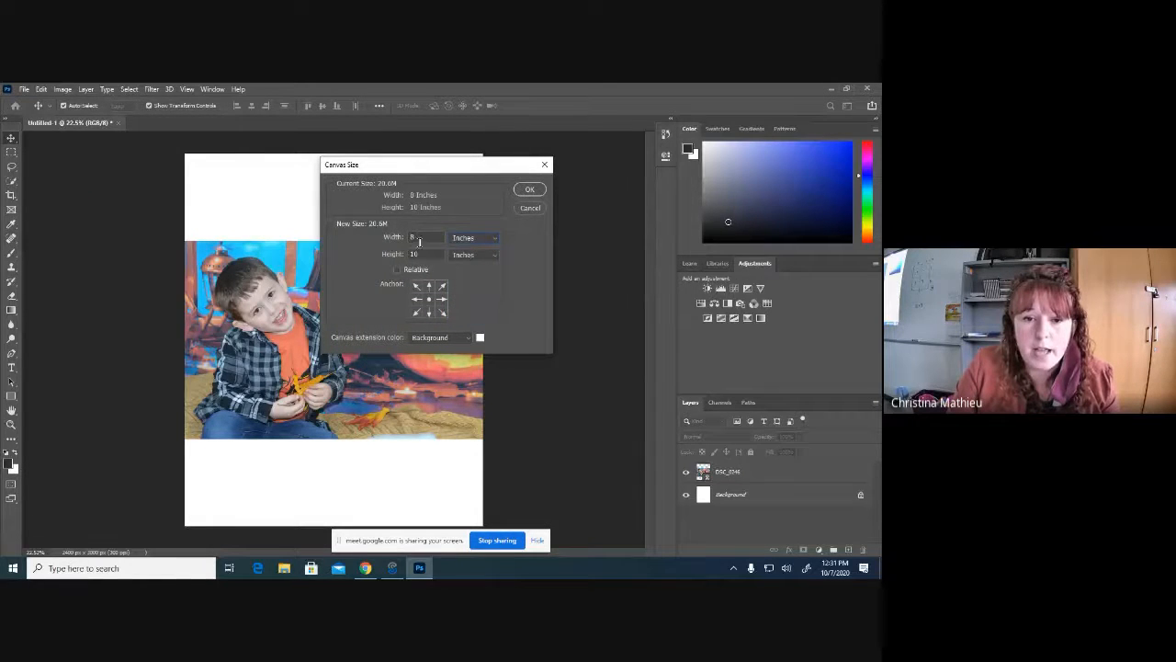
type("10")
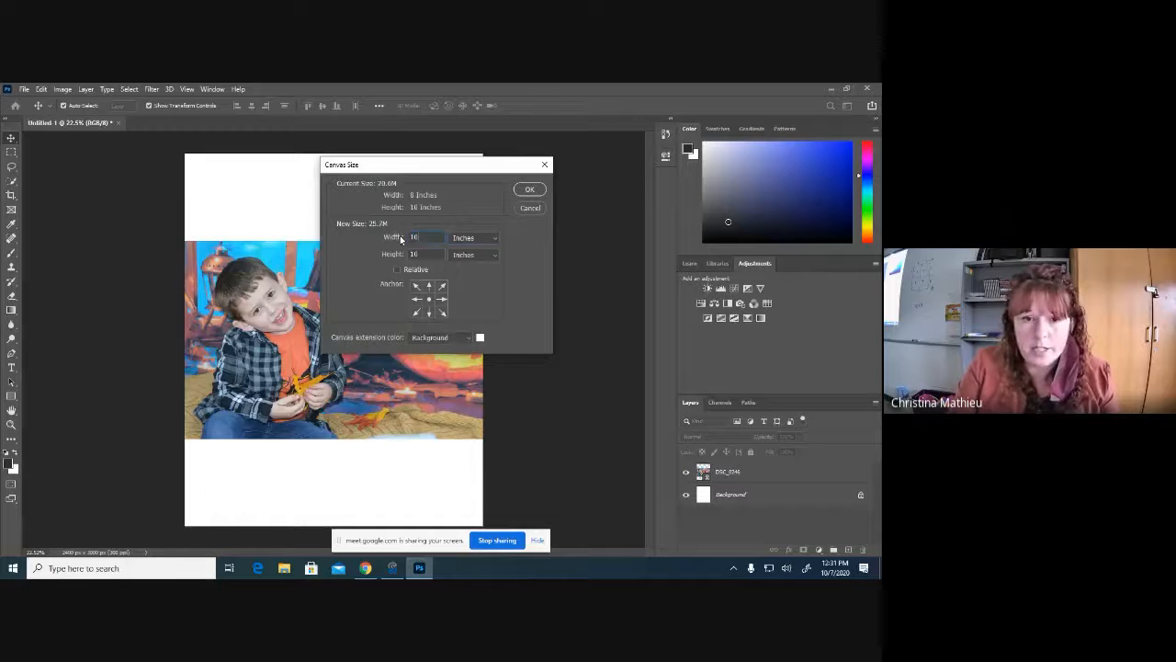
key("Tab")
type("8")
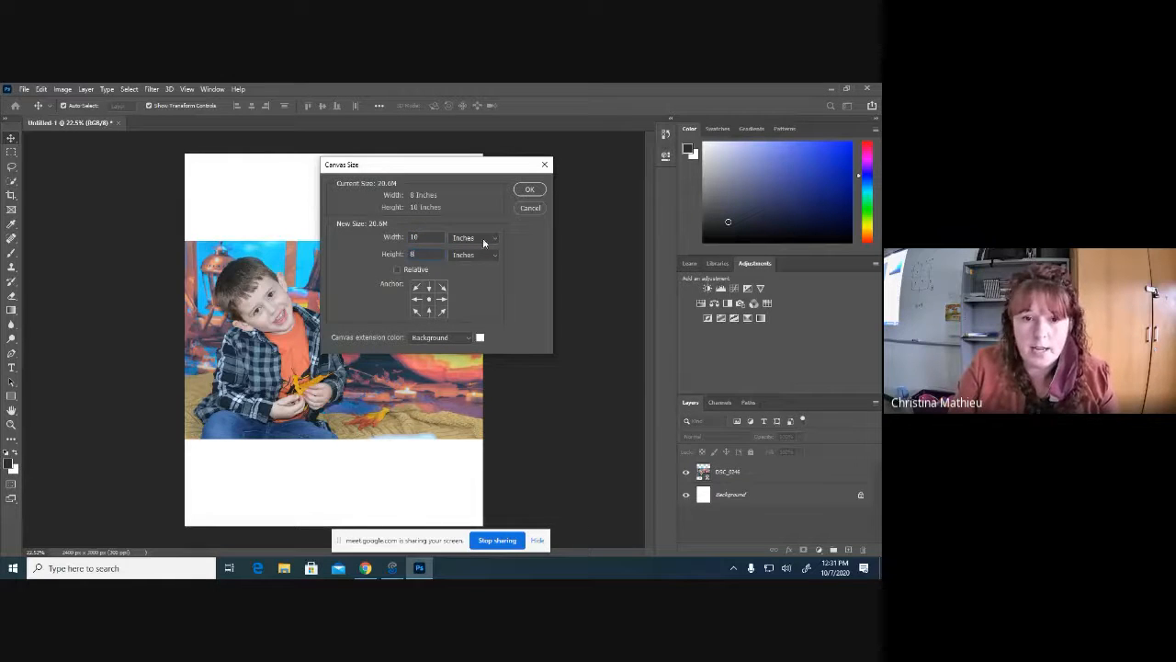
left_click(530, 191)
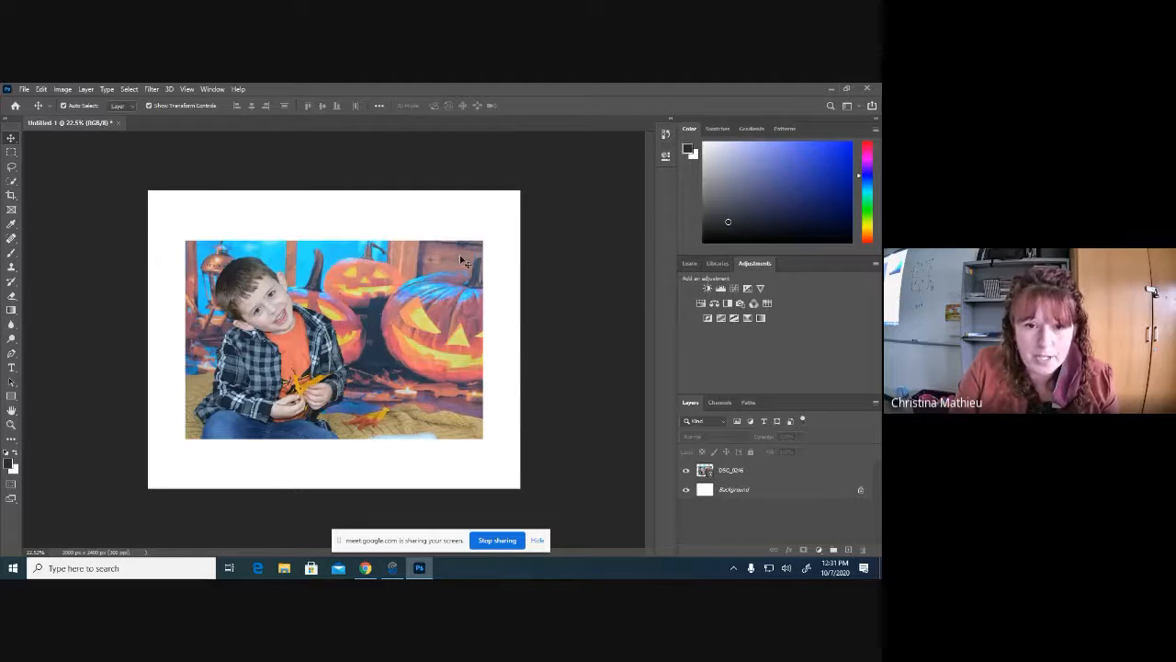
Move the photo to the canvas's lower-left corner, and turn the transform controls off and on again
left_click_drag(464, 263, 422, 308)
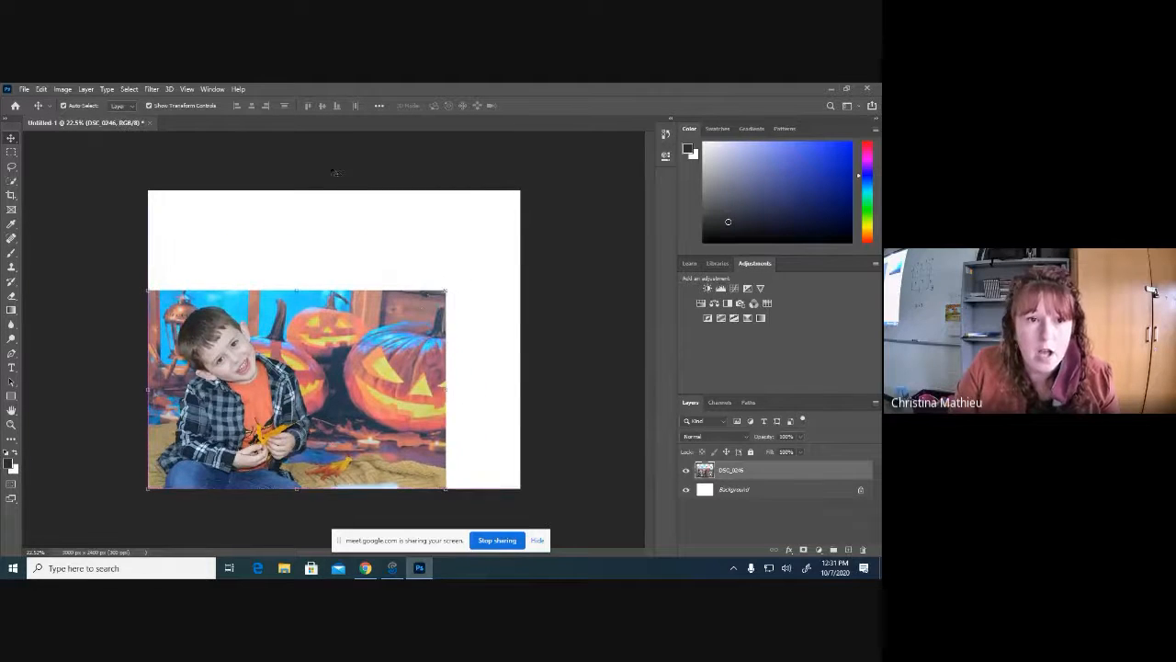
left_click(357, 222)
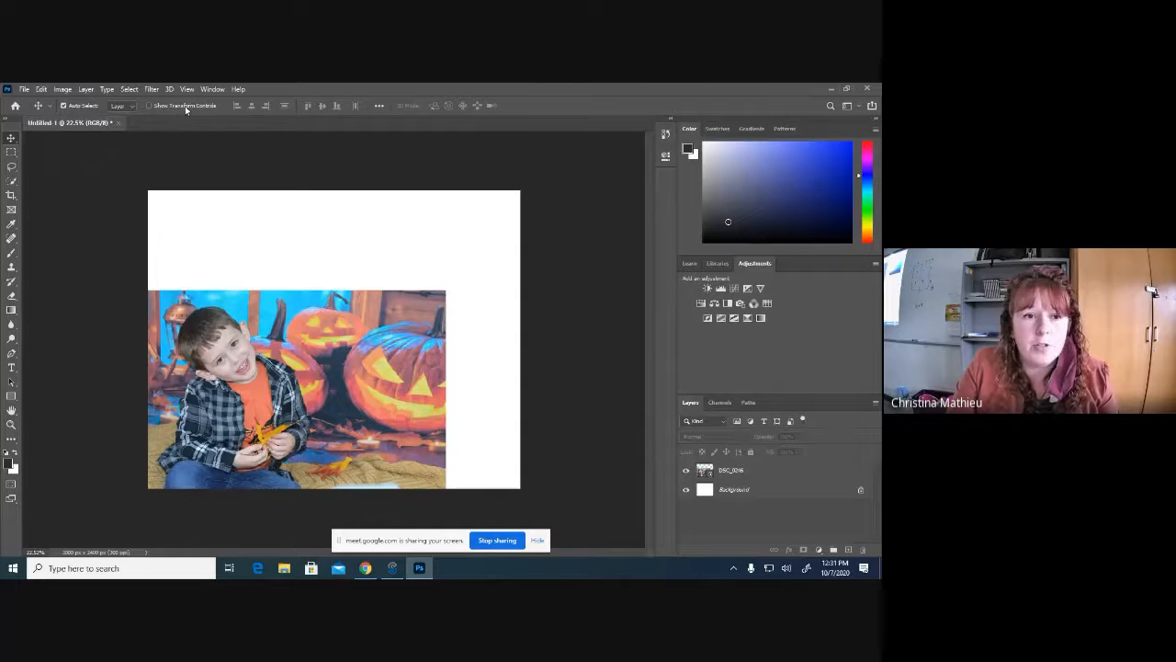
left_click(237, 318)
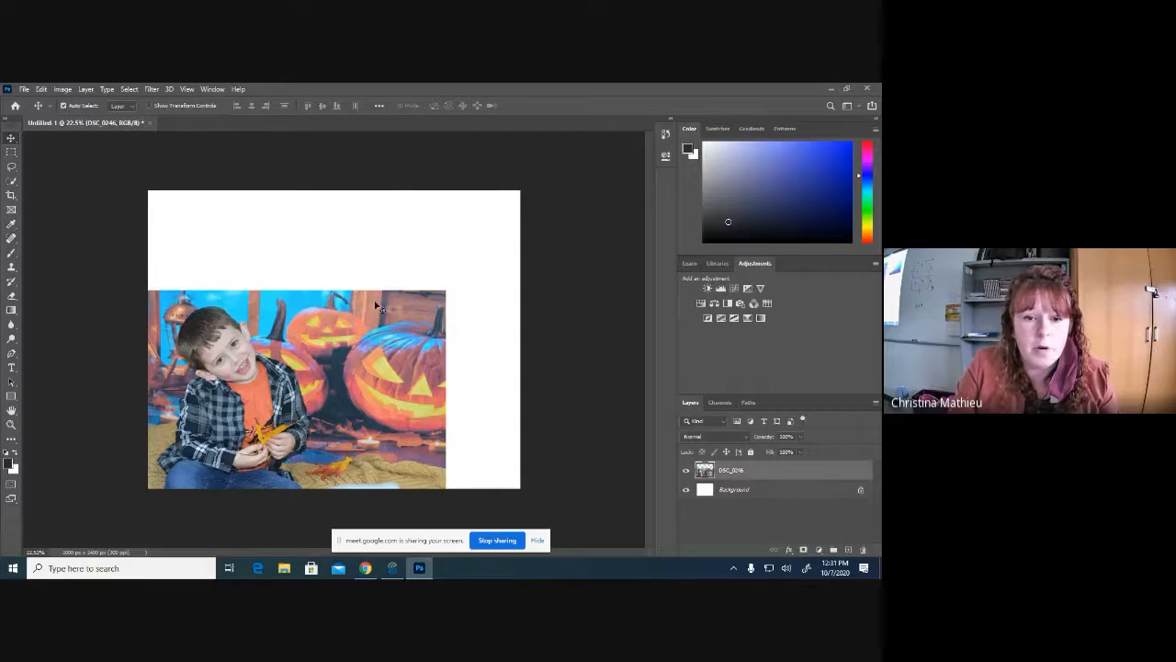
left_click(411, 267)
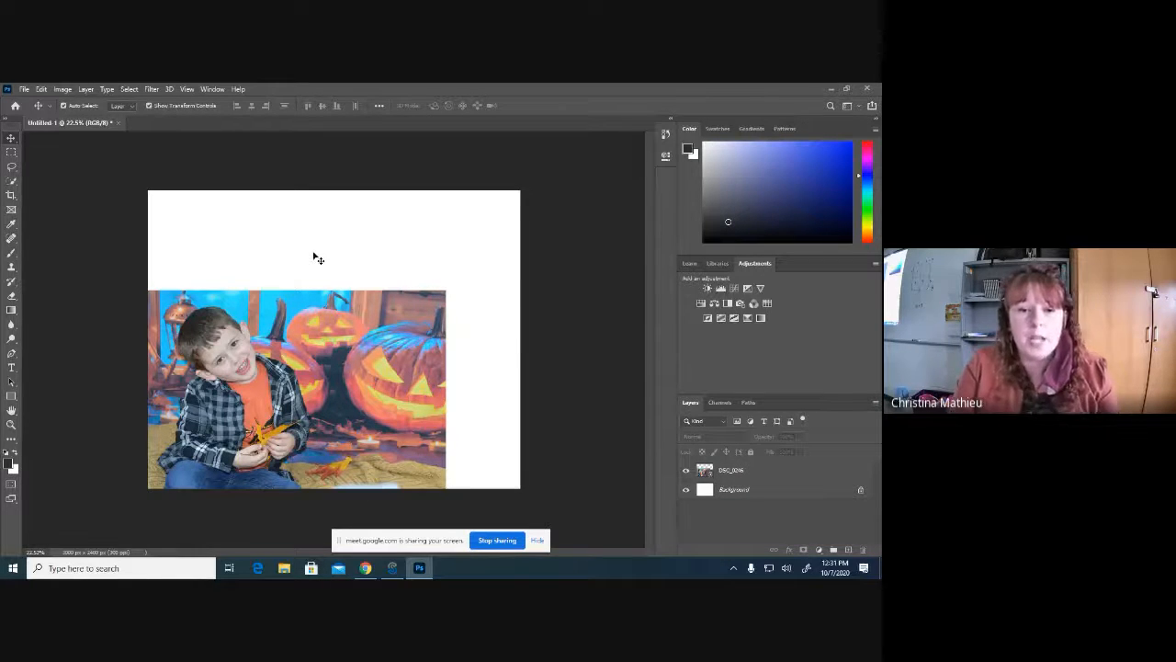
Scale the photo up proportionally to cover the whole canvas and shift it slightly left to frame the boy
left_click(391, 310)
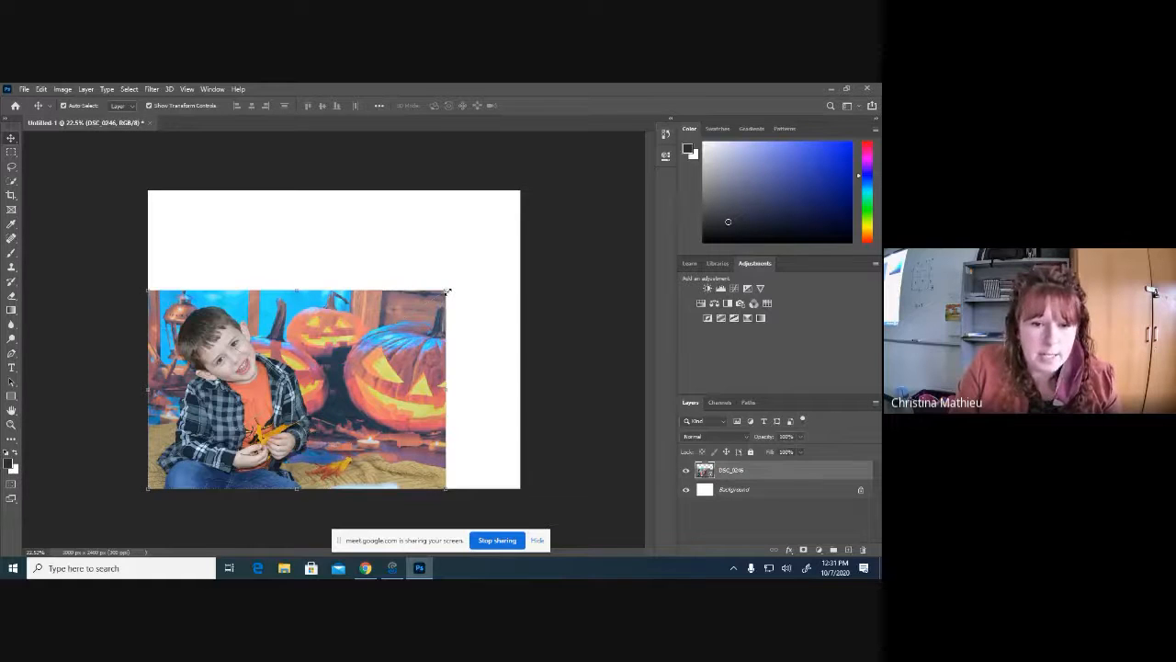
left_click_drag(447, 291, 599, 189)
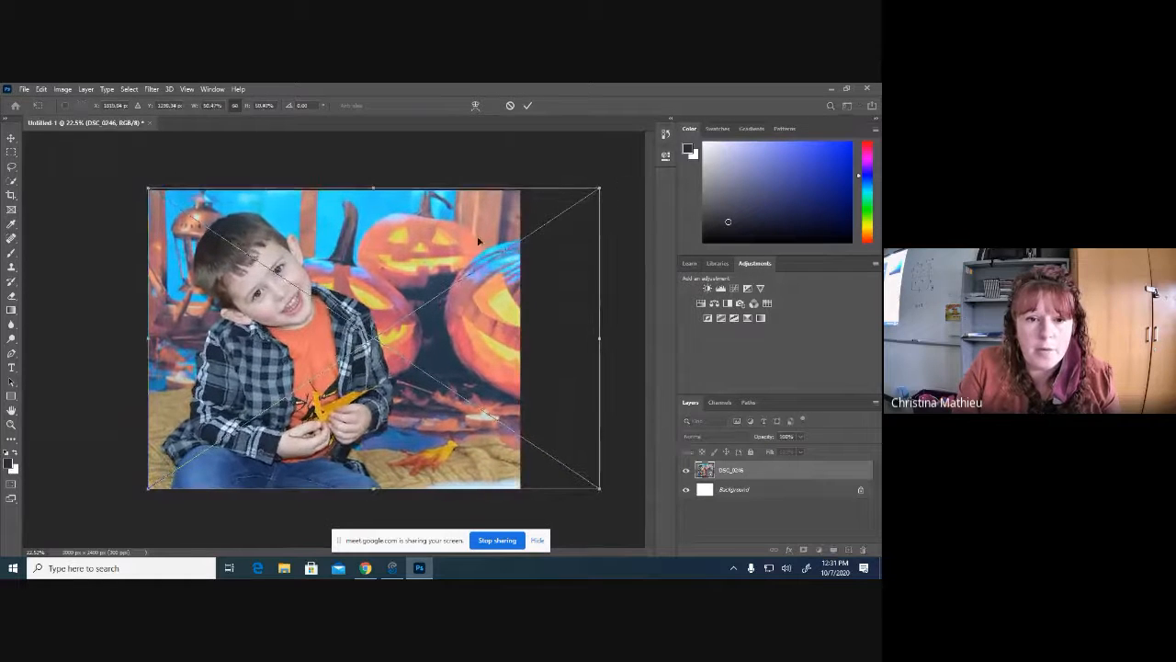
left_click_drag(454, 241, 432, 245)
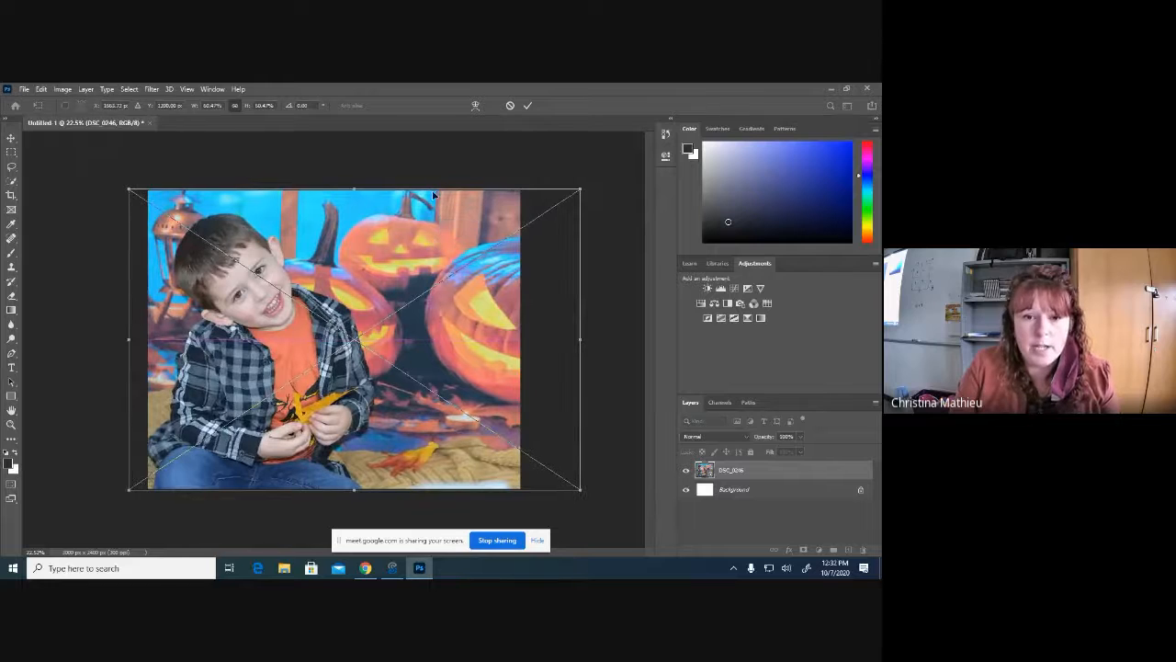
key("Return")
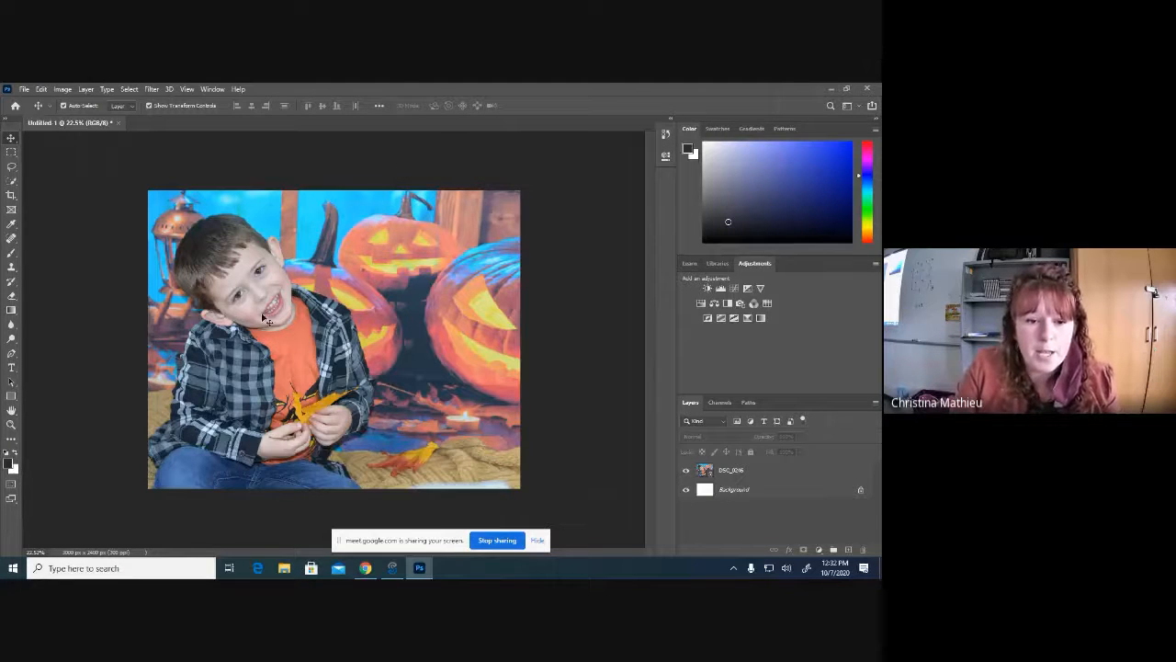
left_click_drag(307, 318, 309, 317)
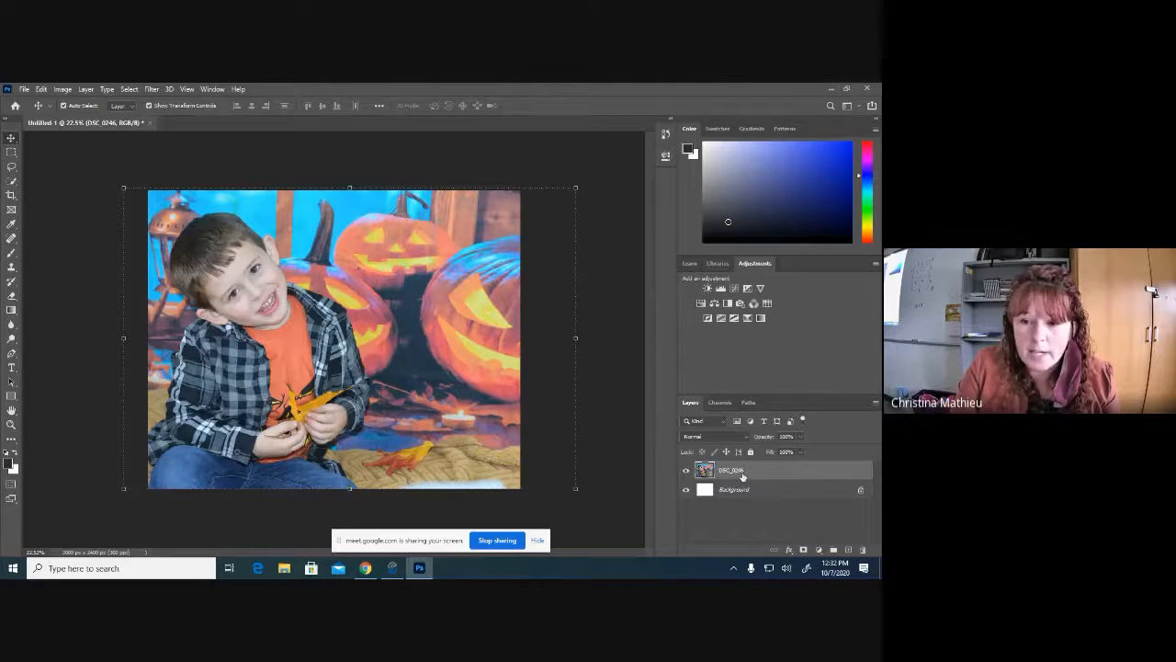
Try a strong hue shift on the photo with a Hue/Saturation adjustment layer, and delete that layer
left_click(702, 304)
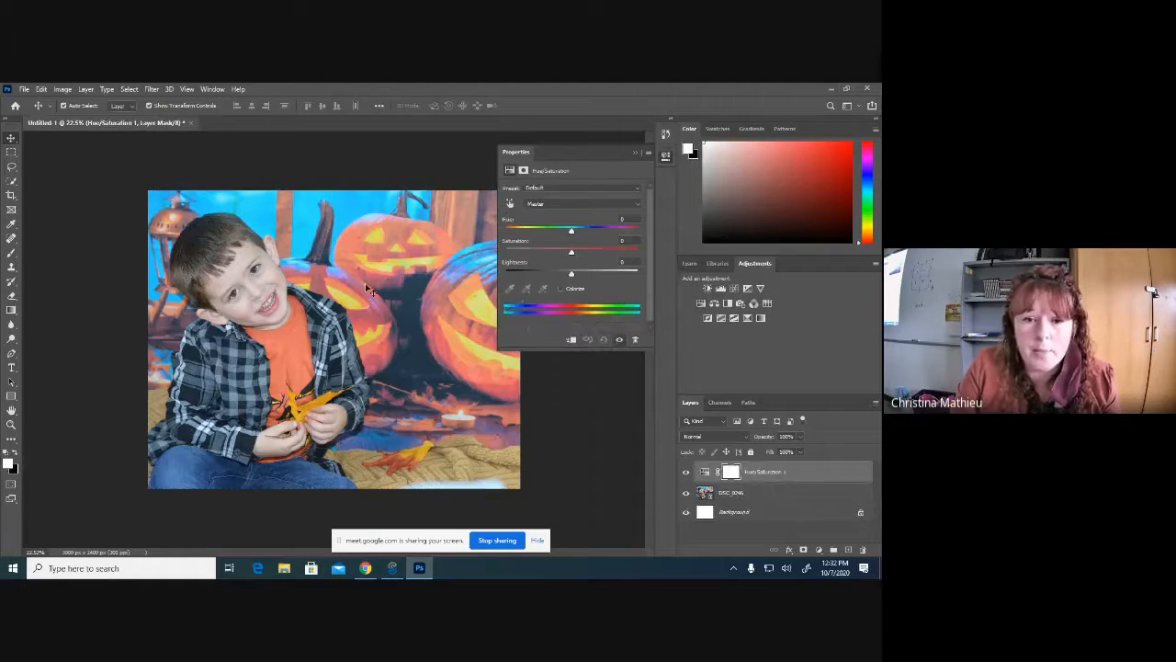
left_click_drag(570, 230, 617, 242)
left_click(637, 155)
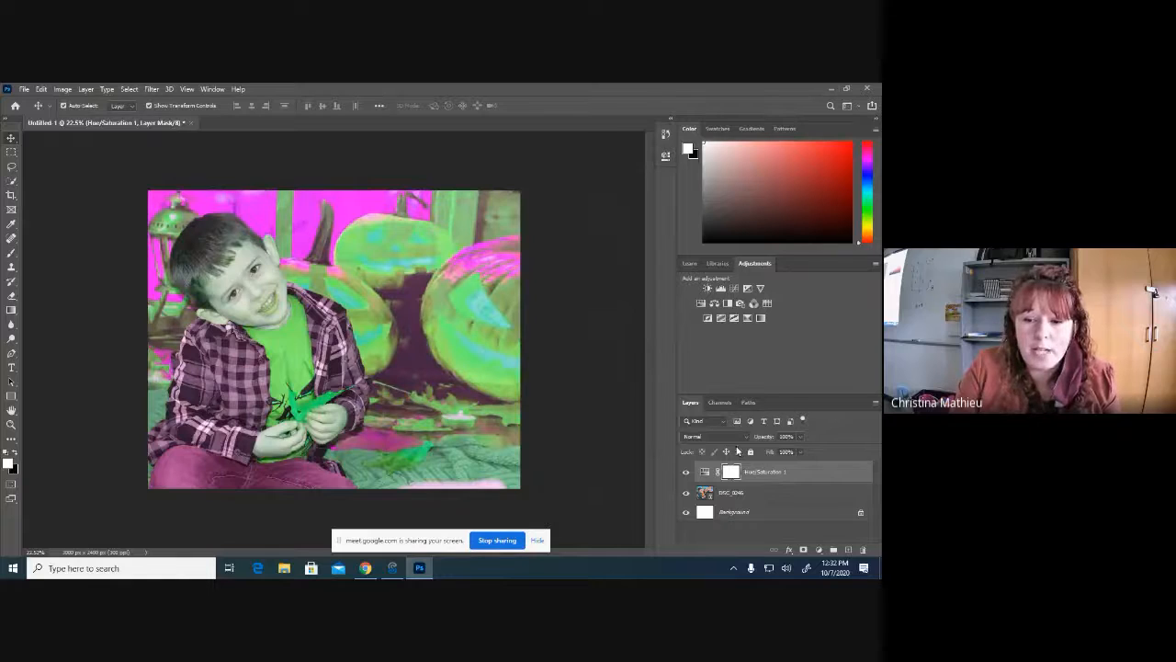
left_click_drag(761, 474, 862, 549)
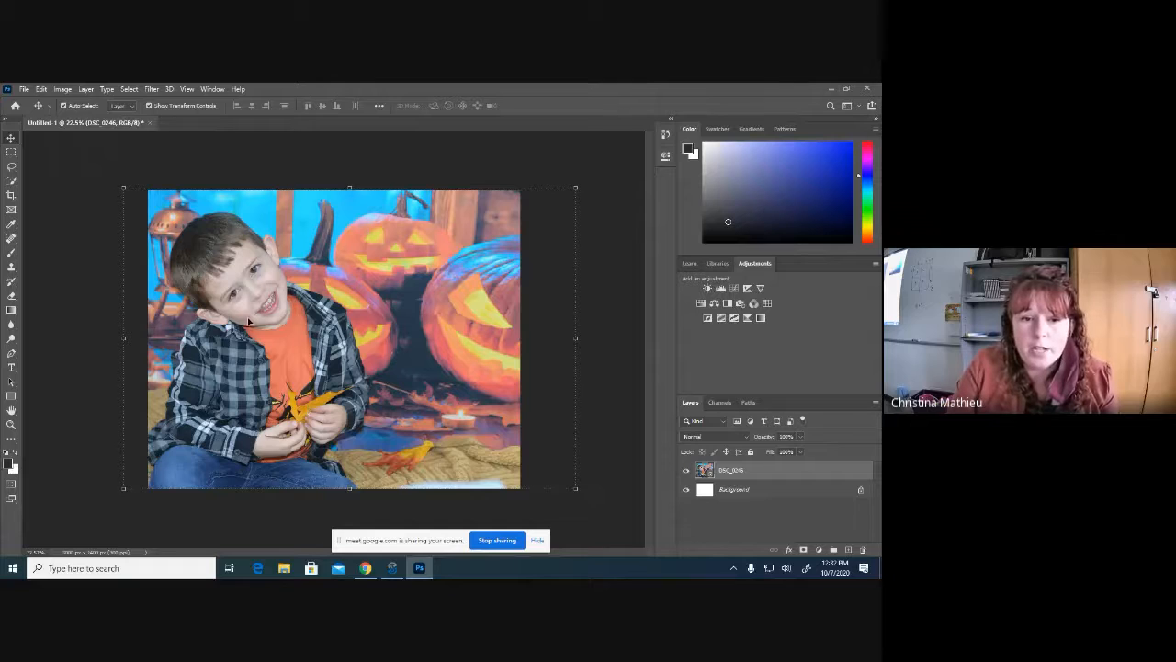
Add a Black & White adjustment layer above the photo and apply its Auto settings
left_click(728, 304)
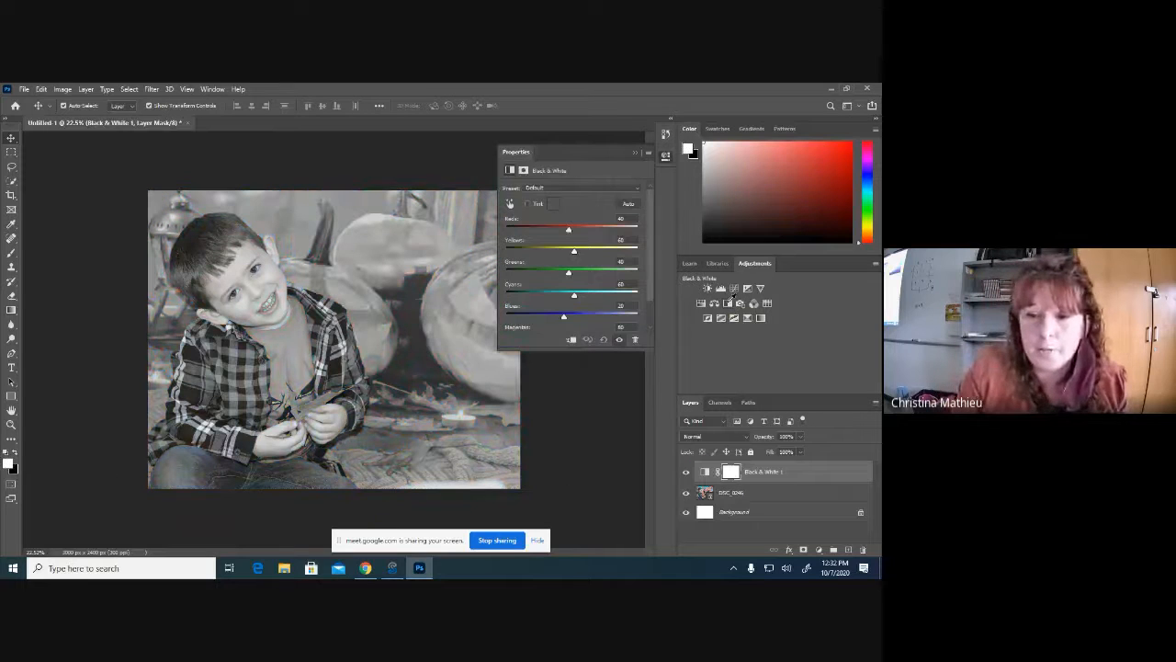
left_click(629, 203)
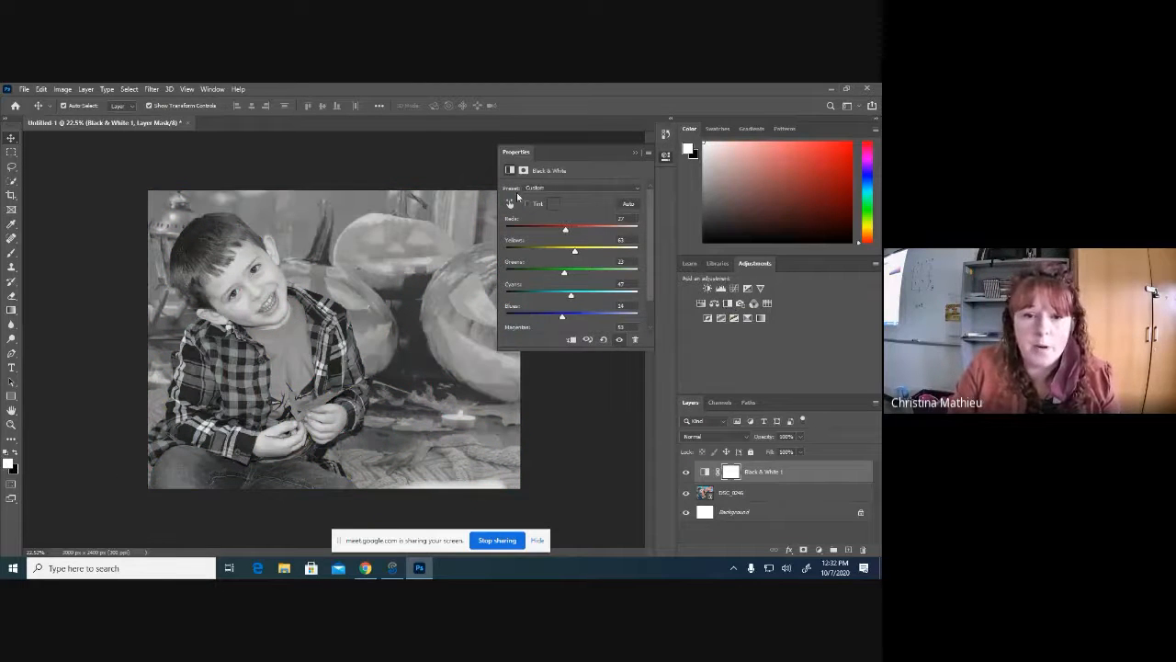
left_click(637, 152)
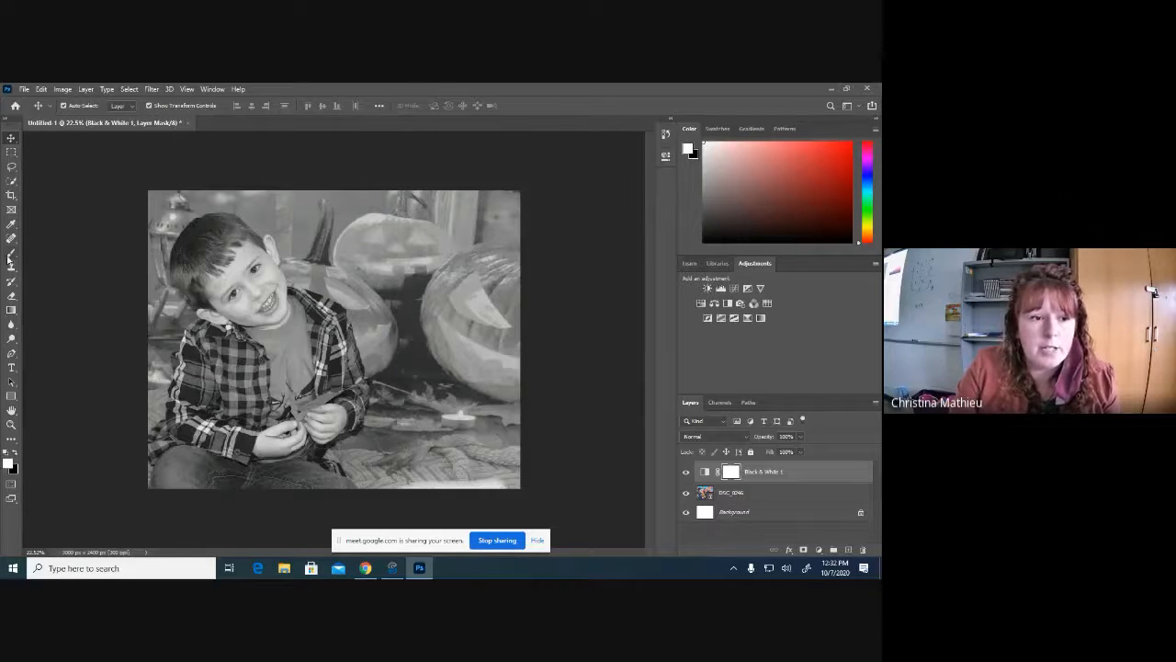
Erase the Black & White layer's mask over the pumpkins to bring back their colour, and paint the boy's shirt back to gray
left_click(13, 295)
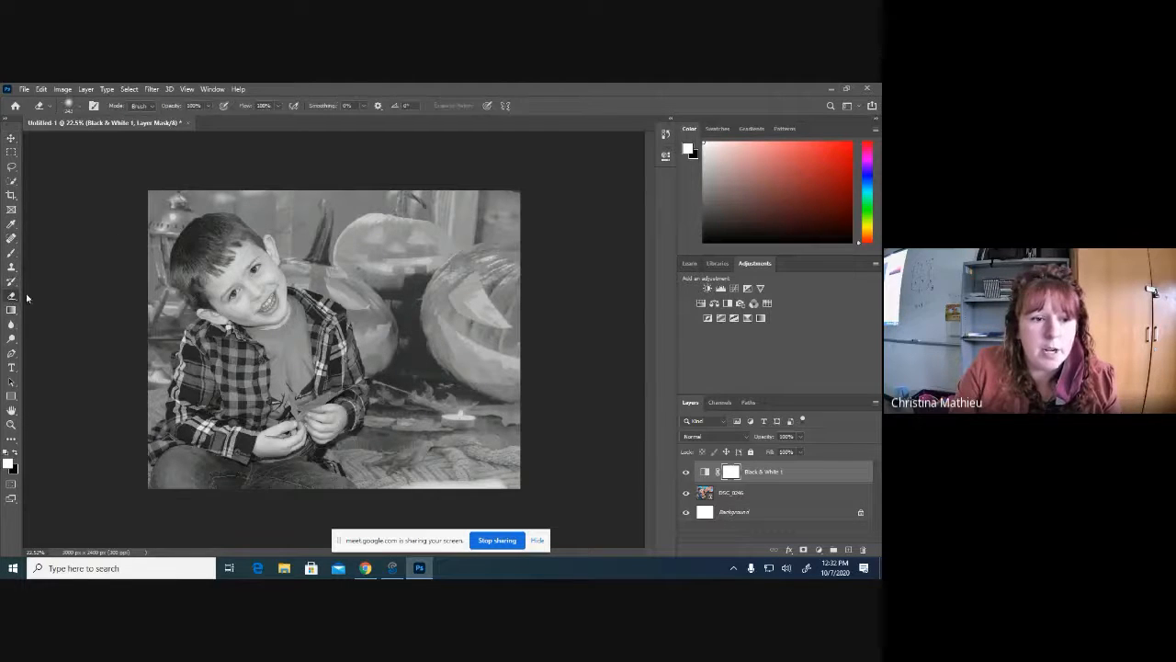
mouse_move(361, 232)
left_mouse_down()
mouse_move(386, 247)
mouse_move(353, 244)
mouse_move(362, 250)
mouse_move(365, 220)
mouse_move(425, 240)
mouse_move(409, 271)
mouse_move(359, 249)
mouse_move(383, 279)
mouse_move(416, 276)
mouse_move(429, 245)
mouse_move(438, 282)
mouse_move(503, 269)
mouse_move(451, 293)
mouse_move(485, 361)
mouse_move(454, 331)
mouse_move(505, 276)
mouse_move(478, 358)
mouse_move(501, 300)
mouse_move(506, 374)
mouse_move(488, 379)
mouse_move(465, 350)
mouse_move(493, 380)
mouse_move(507, 272)
mouse_move(391, 333)
mouse_move(344, 290)
mouse_move(301, 281)
mouse_move(363, 339)
mouse_move(310, 341)
left_mouse_up()
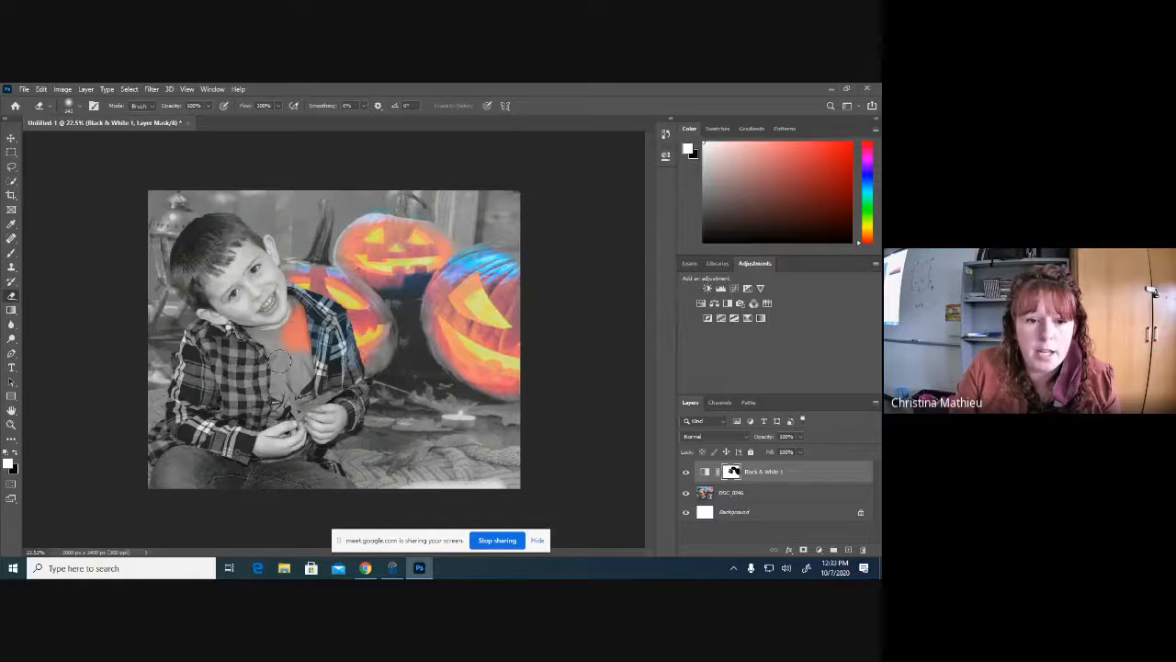
key("b")
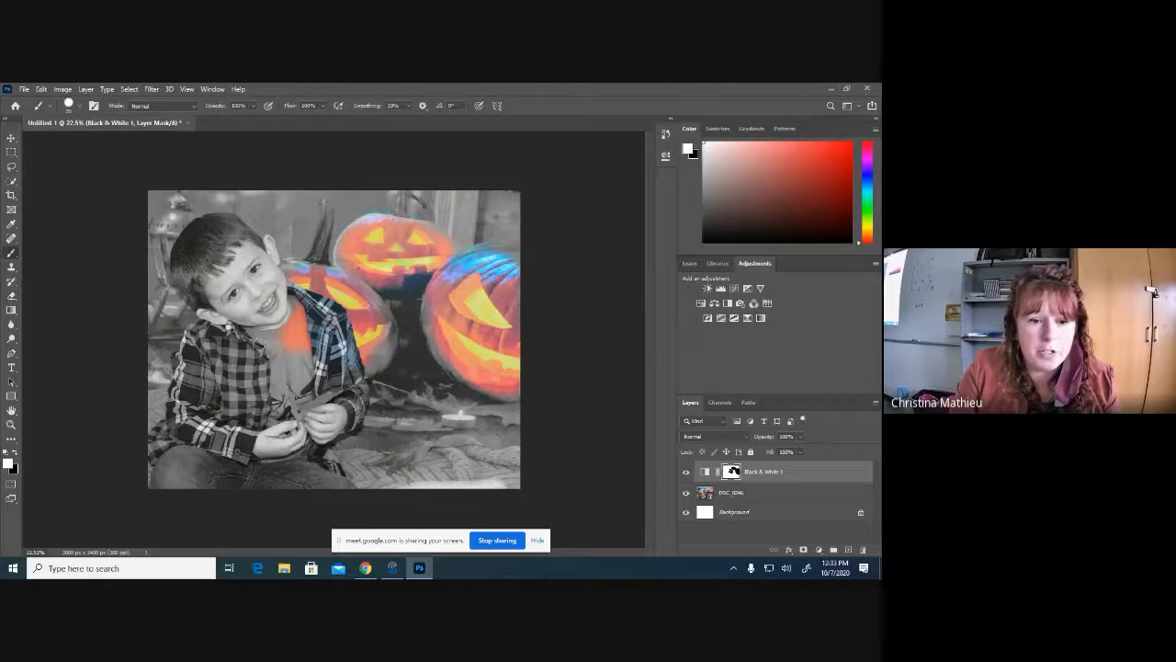
mouse_move(259, 346)
left_mouse_down()
mouse_move(280, 322)
mouse_move(287, 352)
left_mouse_up()
mouse_move(297, 311)
left_mouse_down()
mouse_move(305, 346)
mouse_move(301, 313)
left_mouse_up()
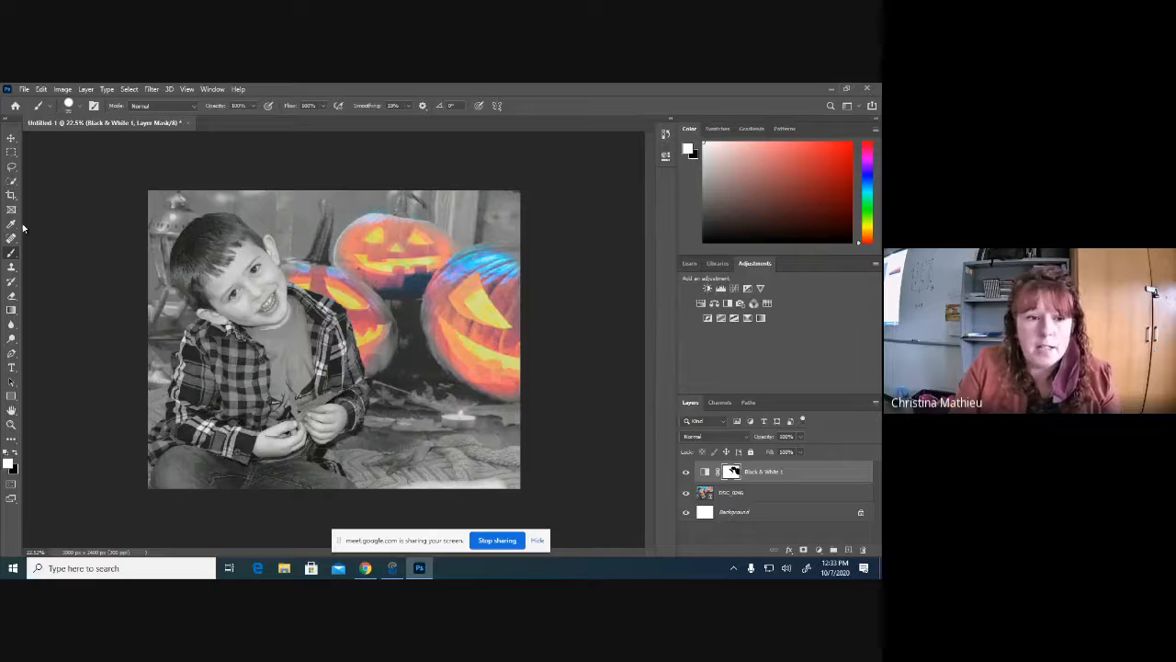
Delete the Black & White adjustment layer
left_click(11, 138)
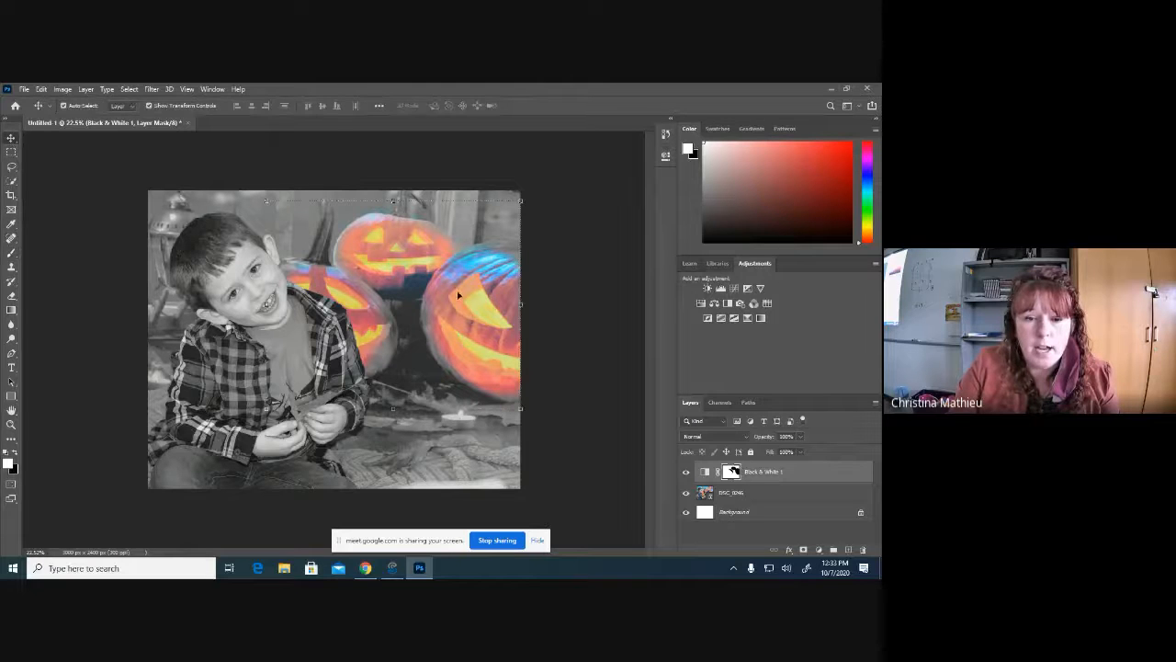
left_click(547, 303)
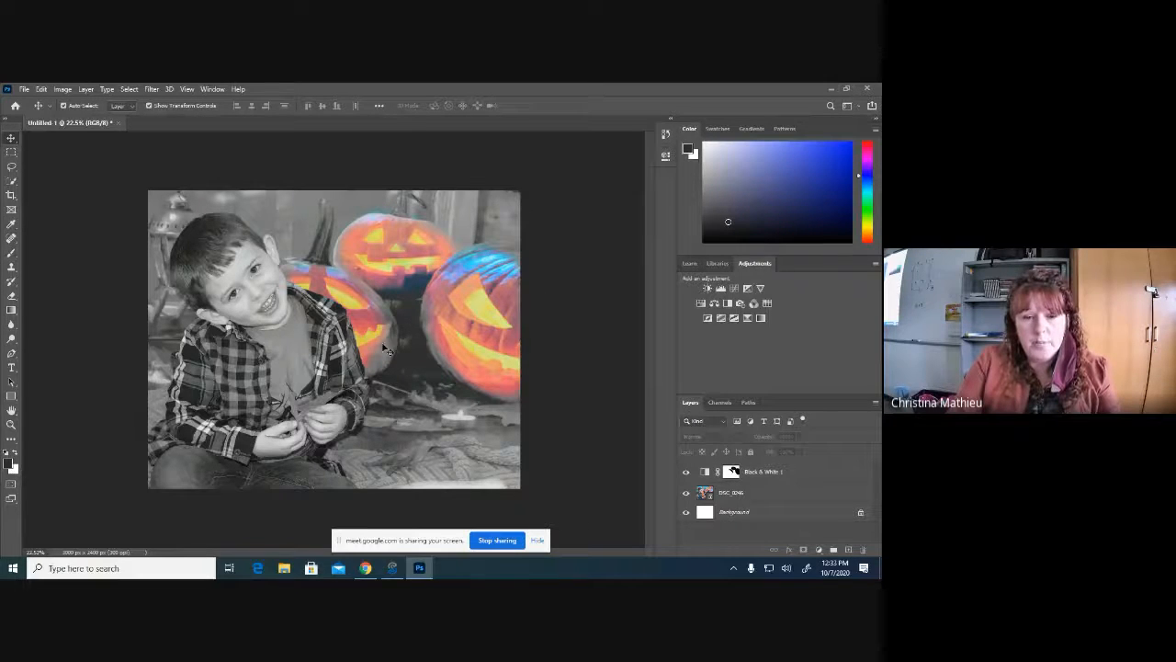
left_click_drag(755, 472, 862, 549)
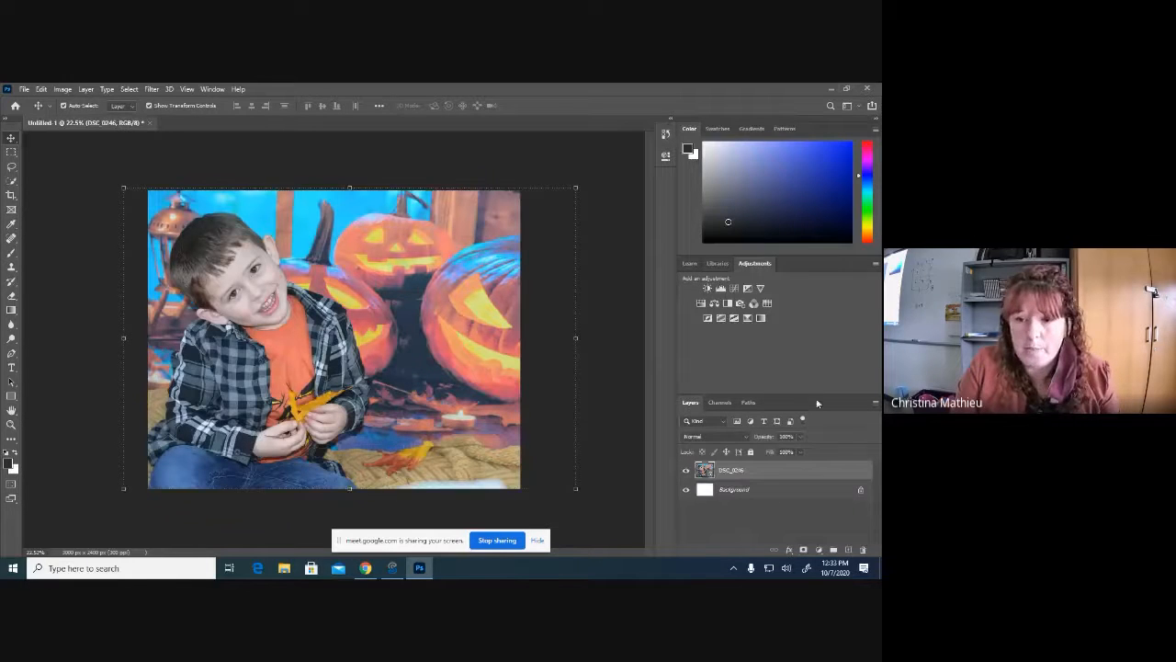
Add a Photo Filter adjustment layer above the photo using Warming Filter (85) at a density of about 62%
left_click(742, 304)
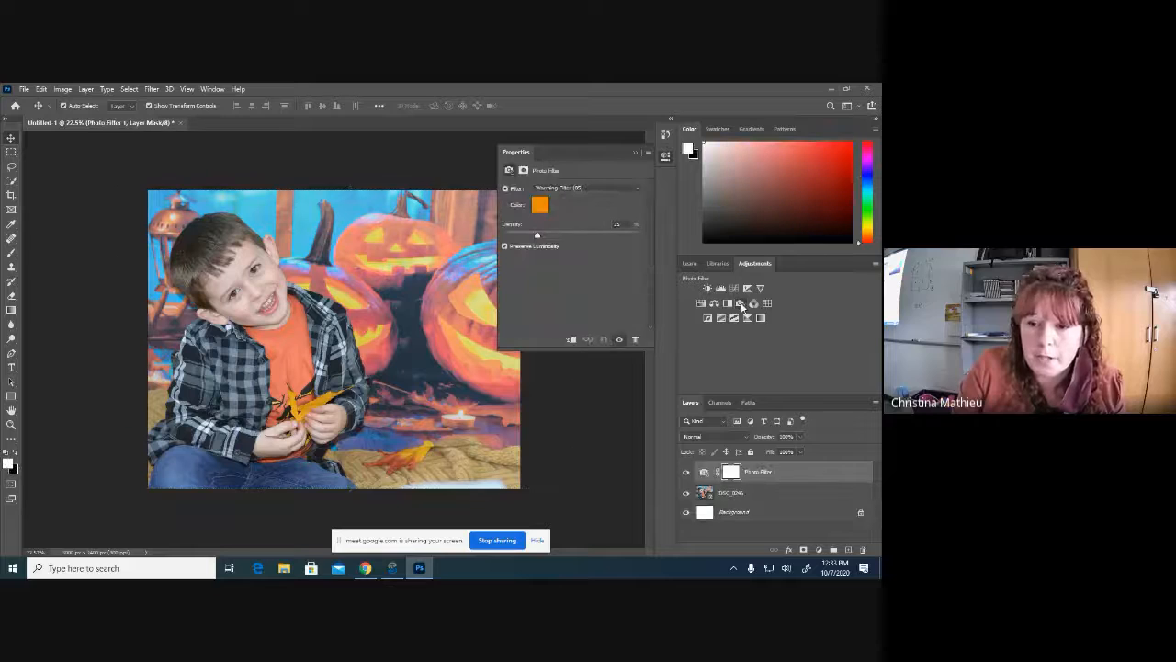
left_click(508, 207)
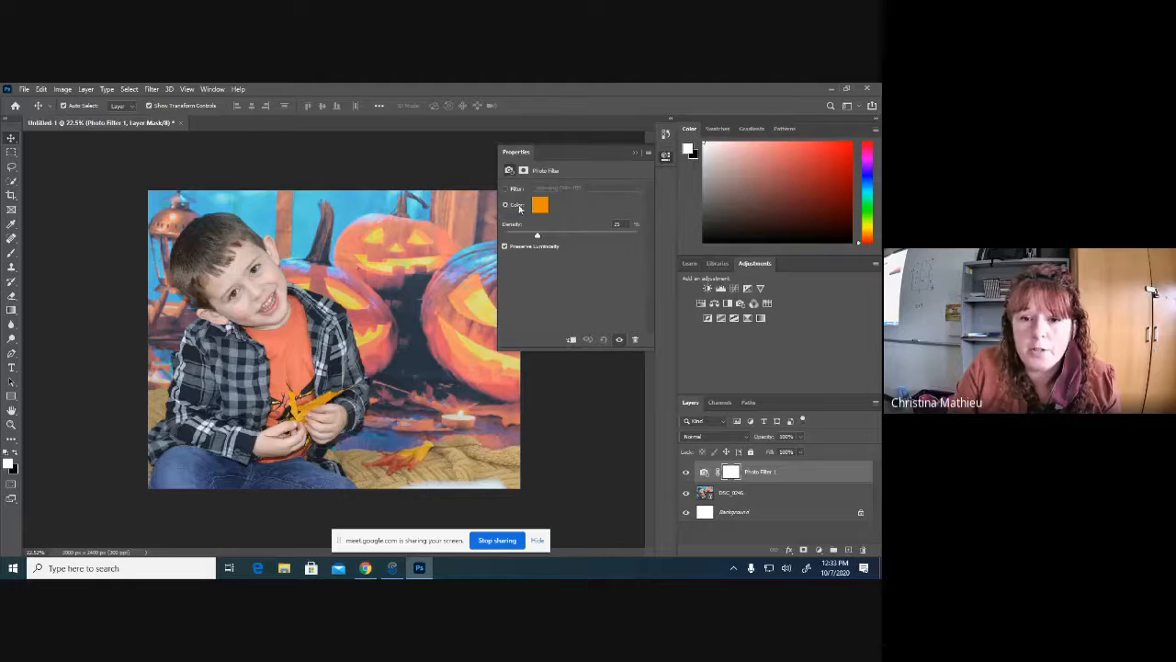
left_click(509, 191)
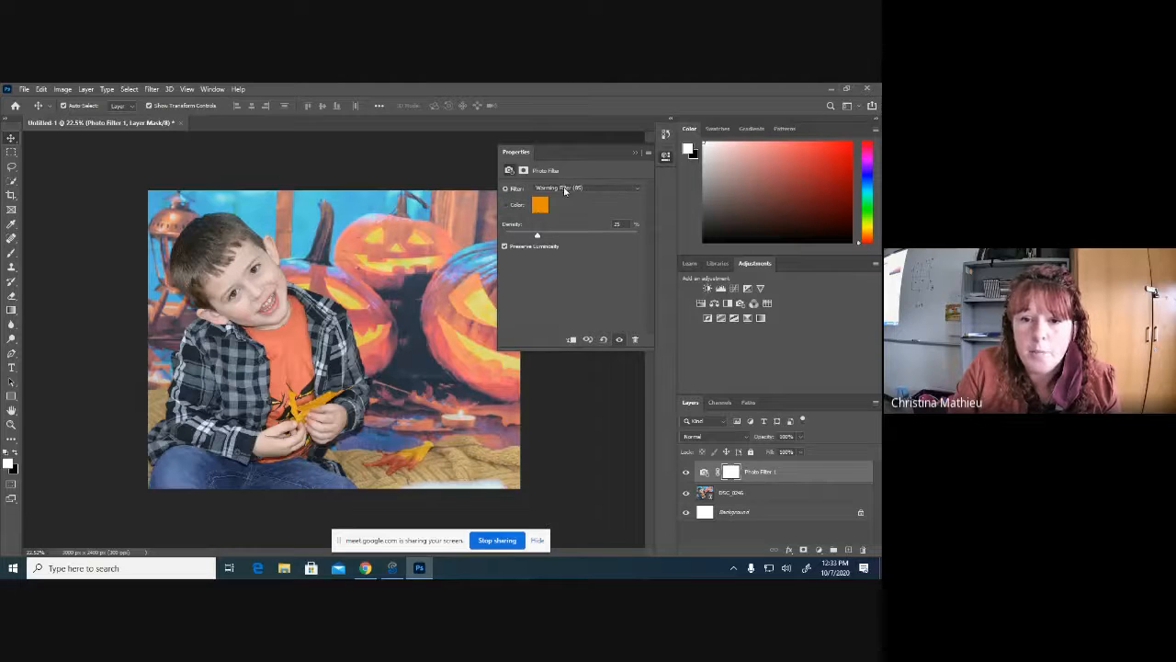
left_click(566, 190)
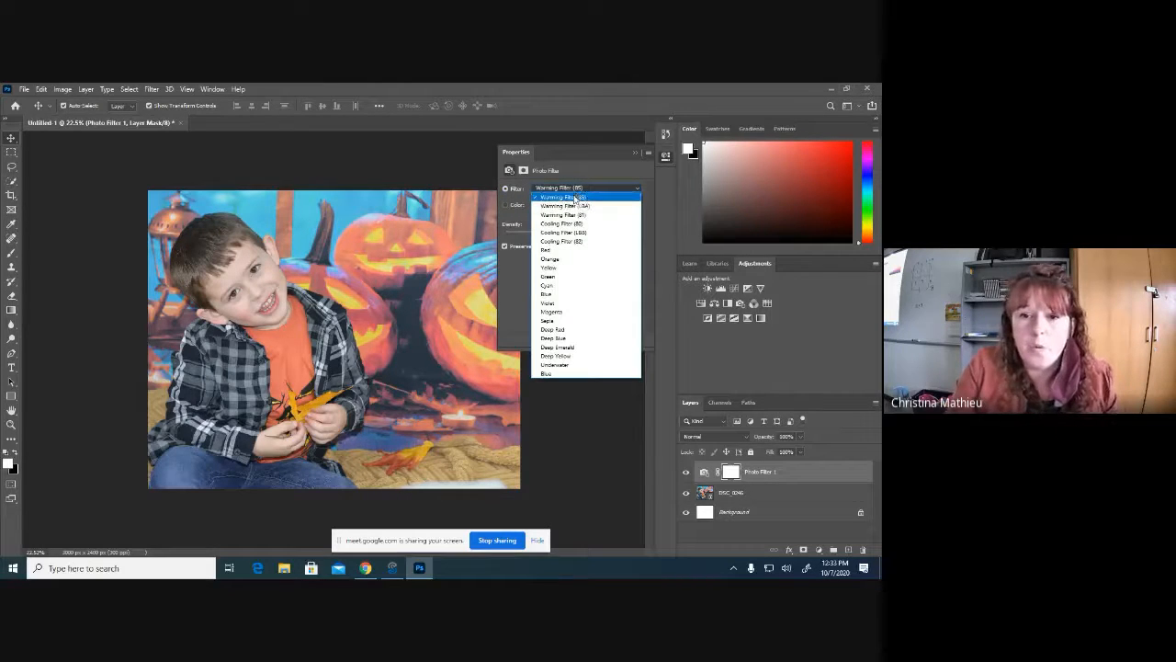
left_click(564, 197)
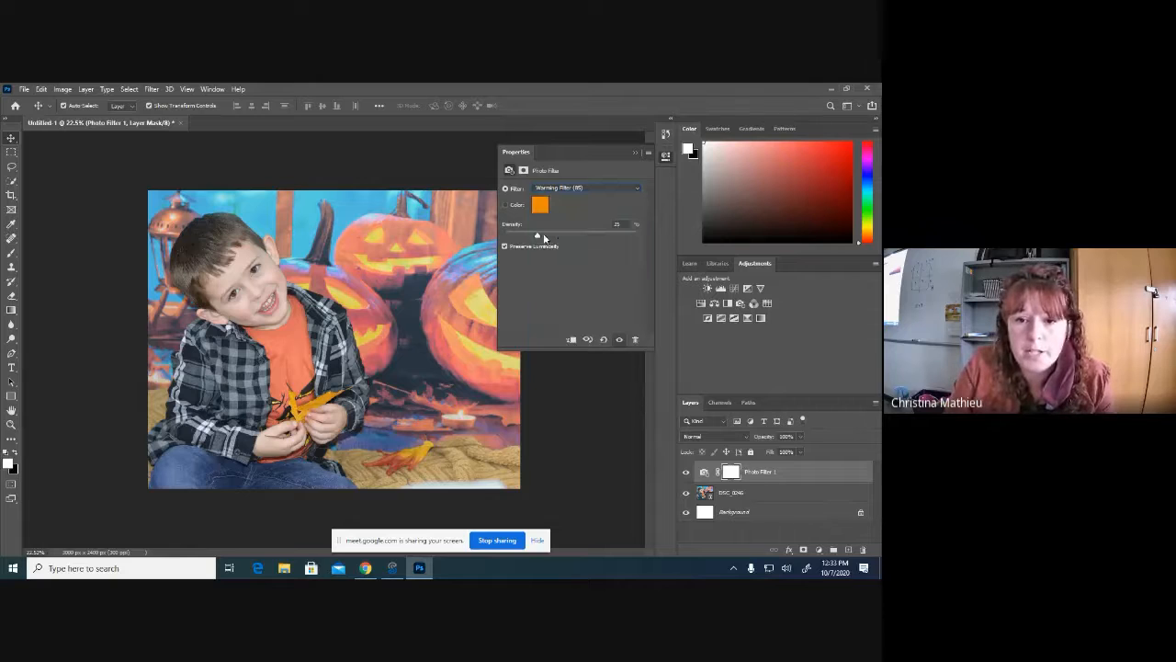
left_click_drag(544, 237, 587, 241)
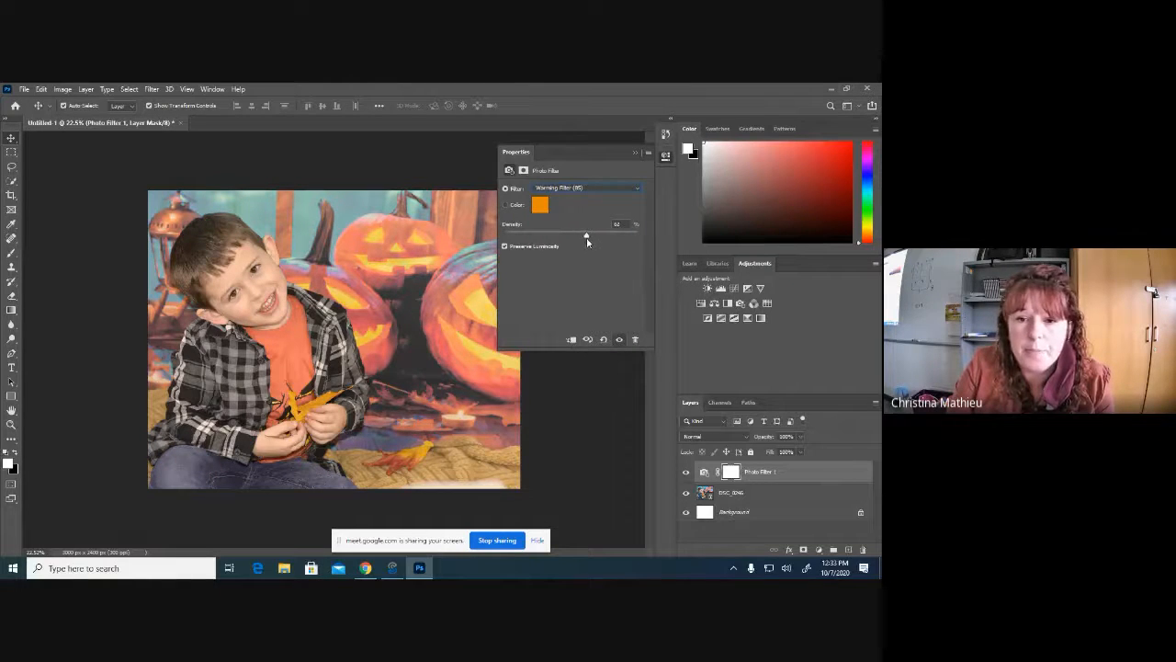
Change the photo filter to Sepia and raise its density to about 80%
left_click(619, 189)
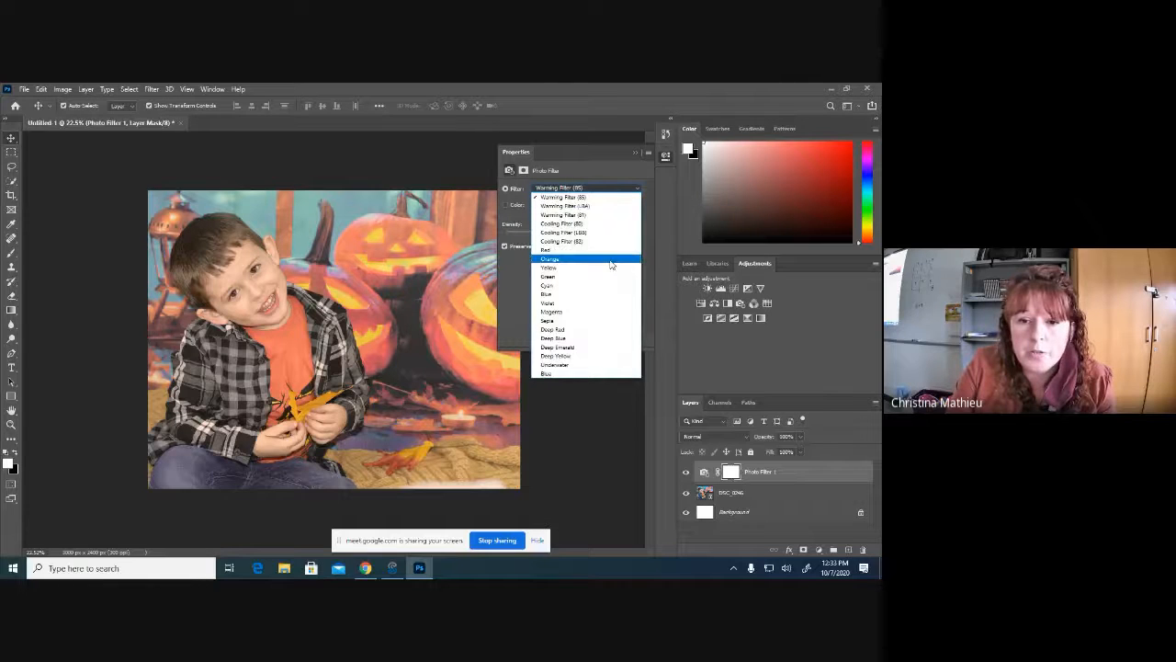
left_click(591, 320)
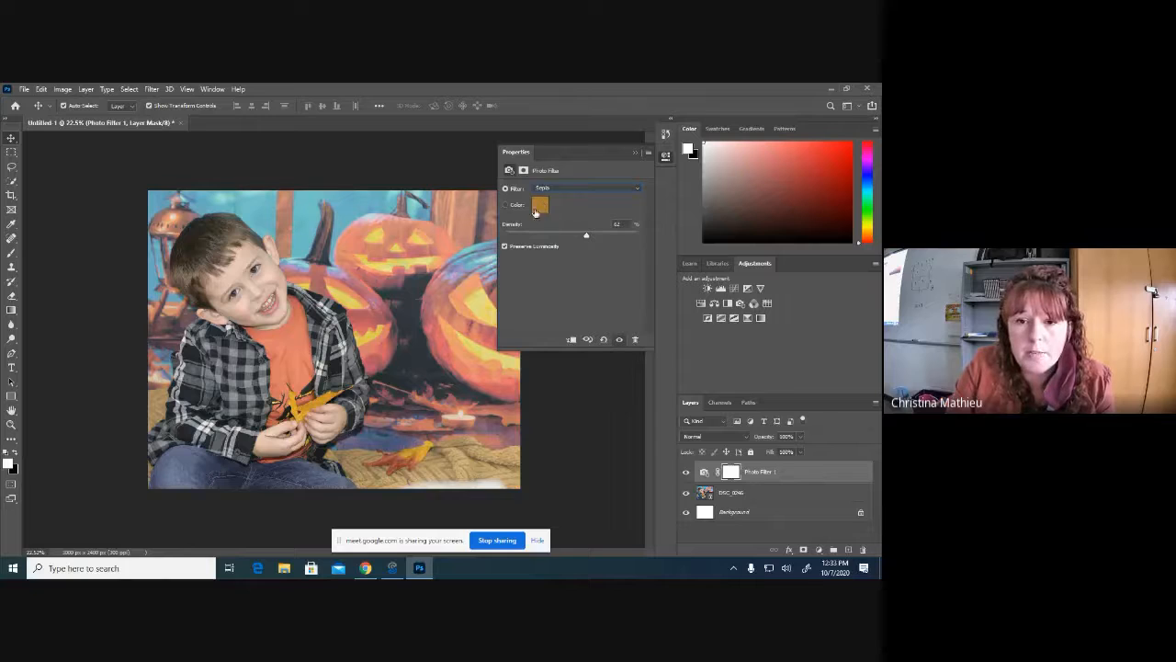
left_click_drag(586, 235, 612, 240)
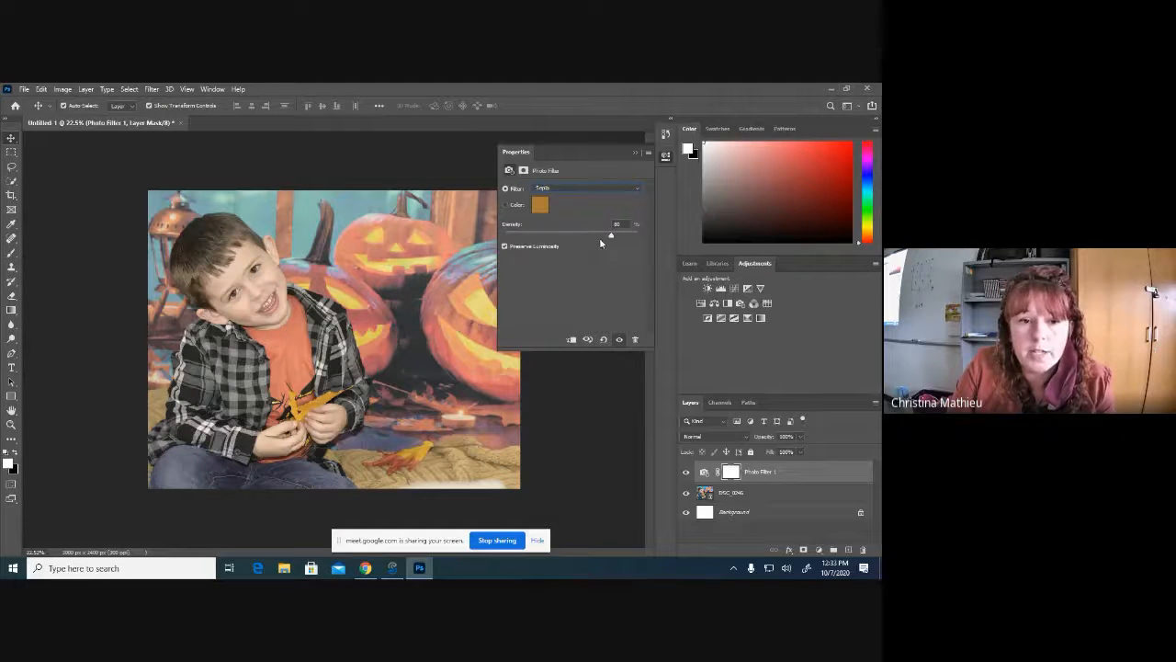
Try the Underwater photo filter, and return the adjustment layer to Sepia
left_click(606, 188)
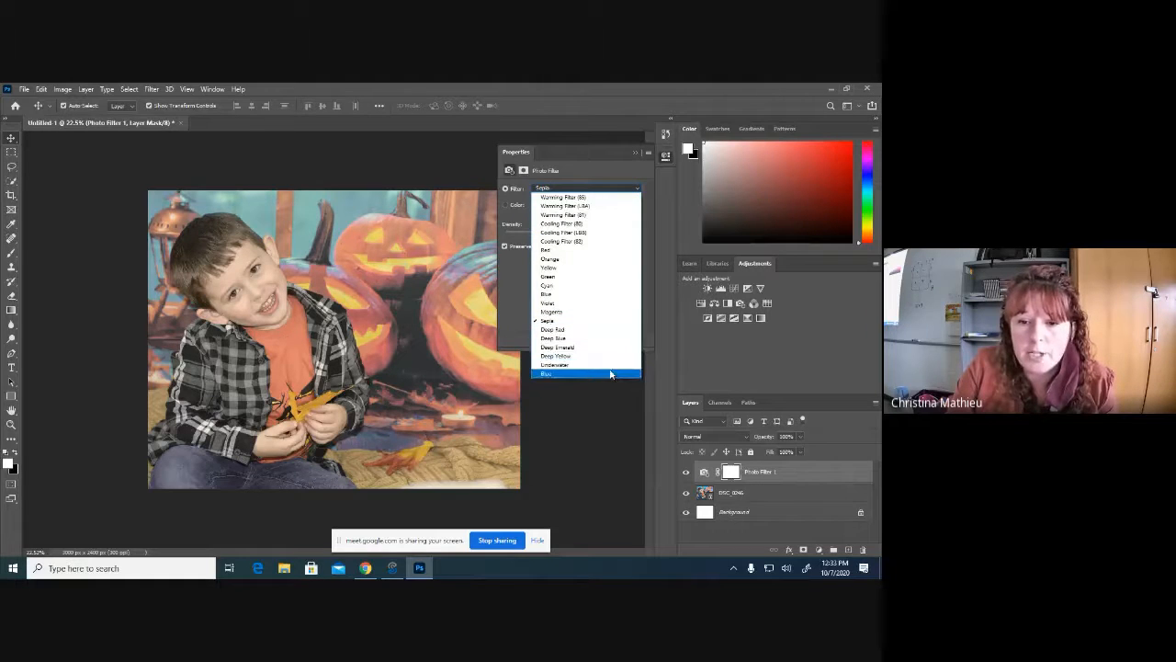
left_click(613, 367)
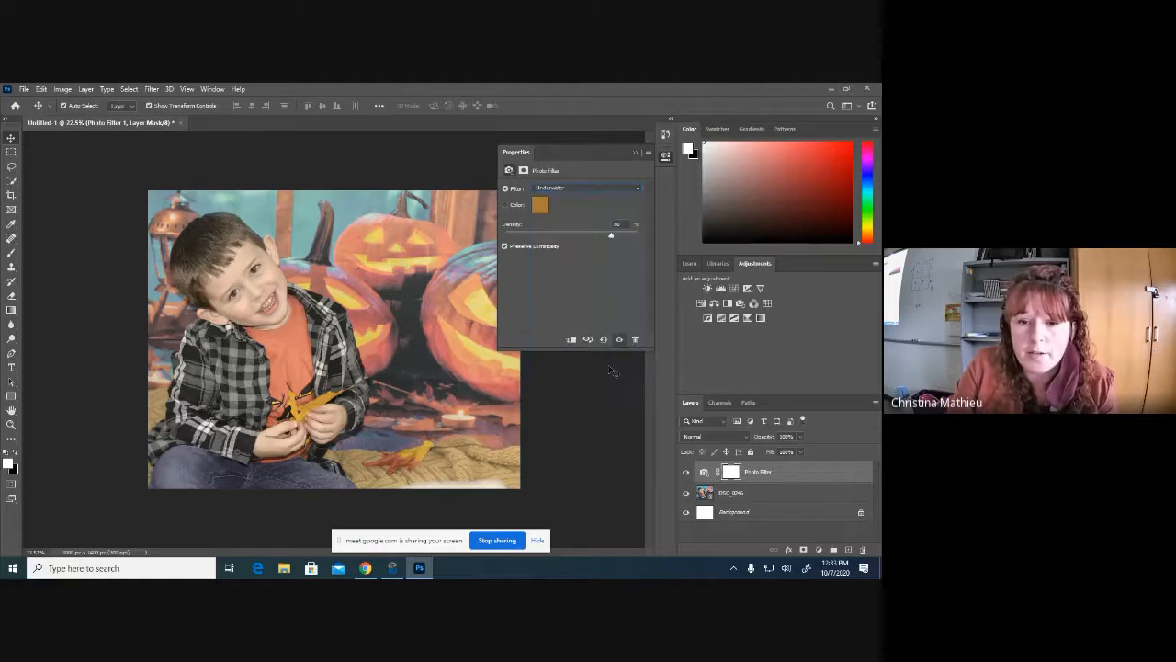
left_click(636, 190)
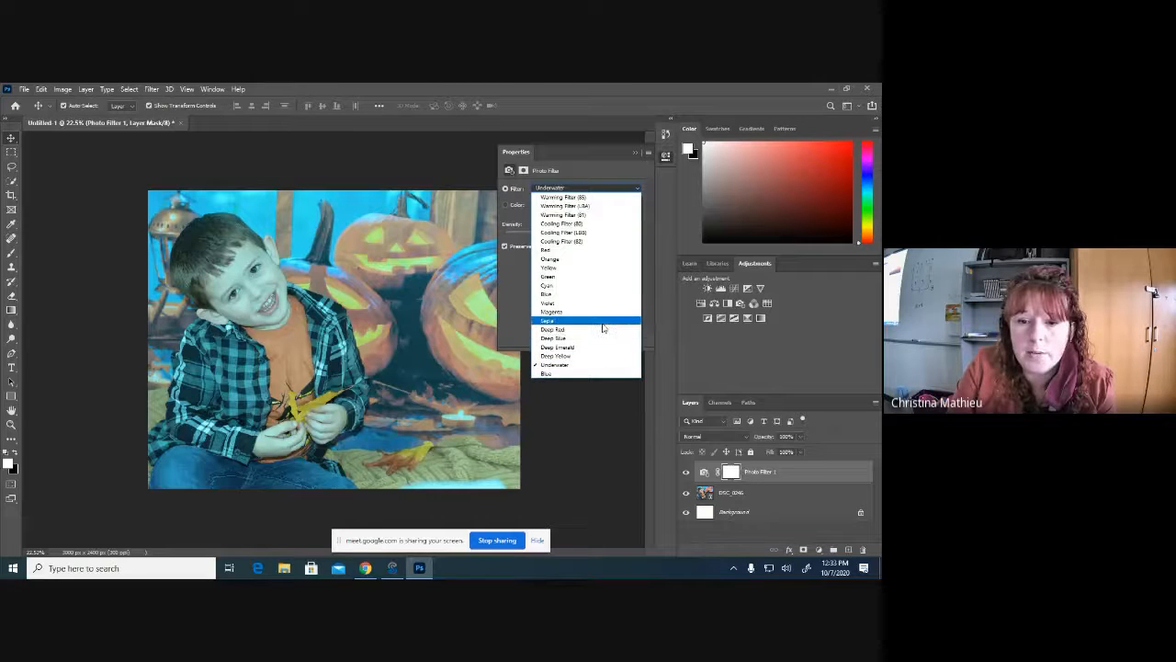
left_click(603, 321)
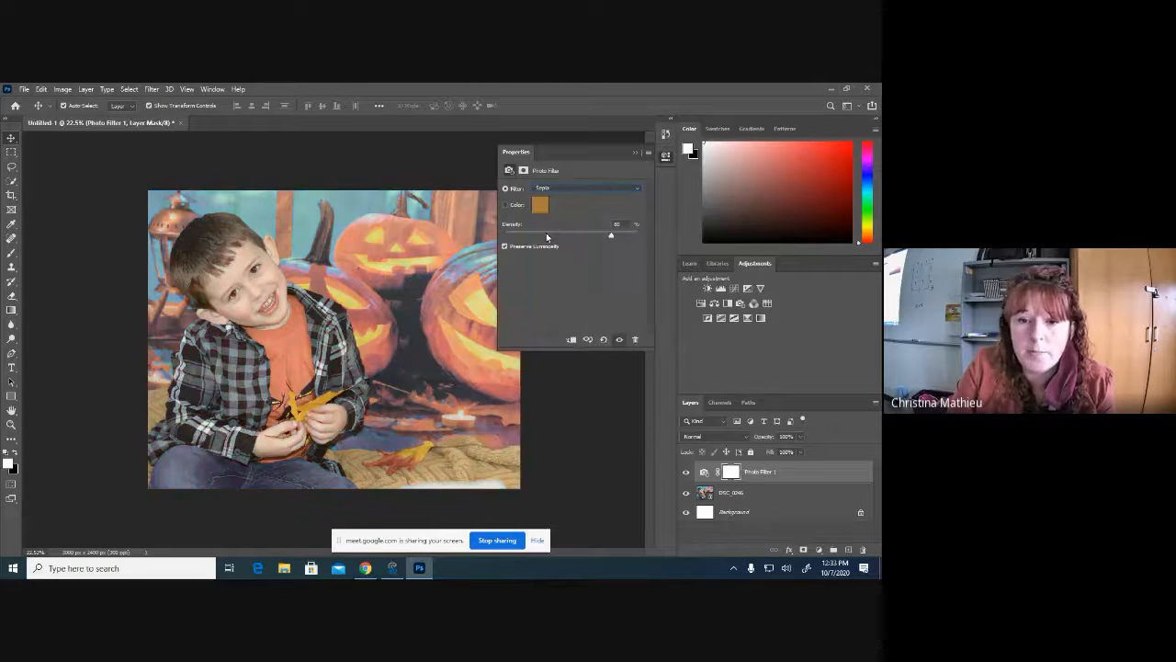
left_click(634, 153)
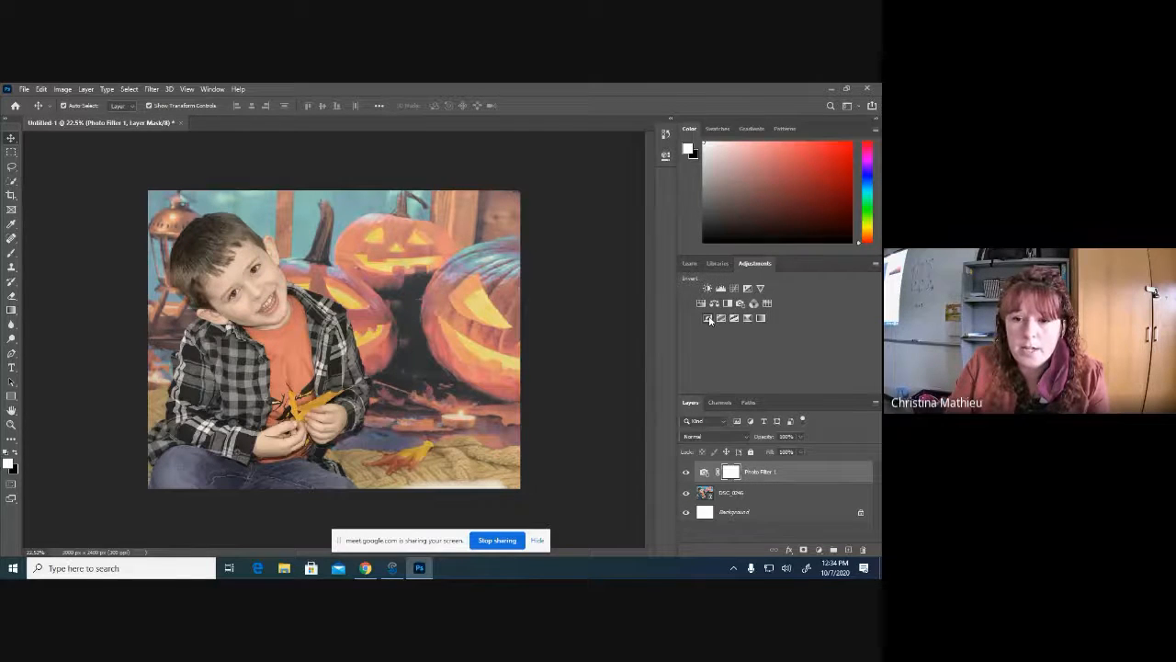
Try an Invert adjustment layer above the photo filter, and delete that layer
left_click(707, 318)
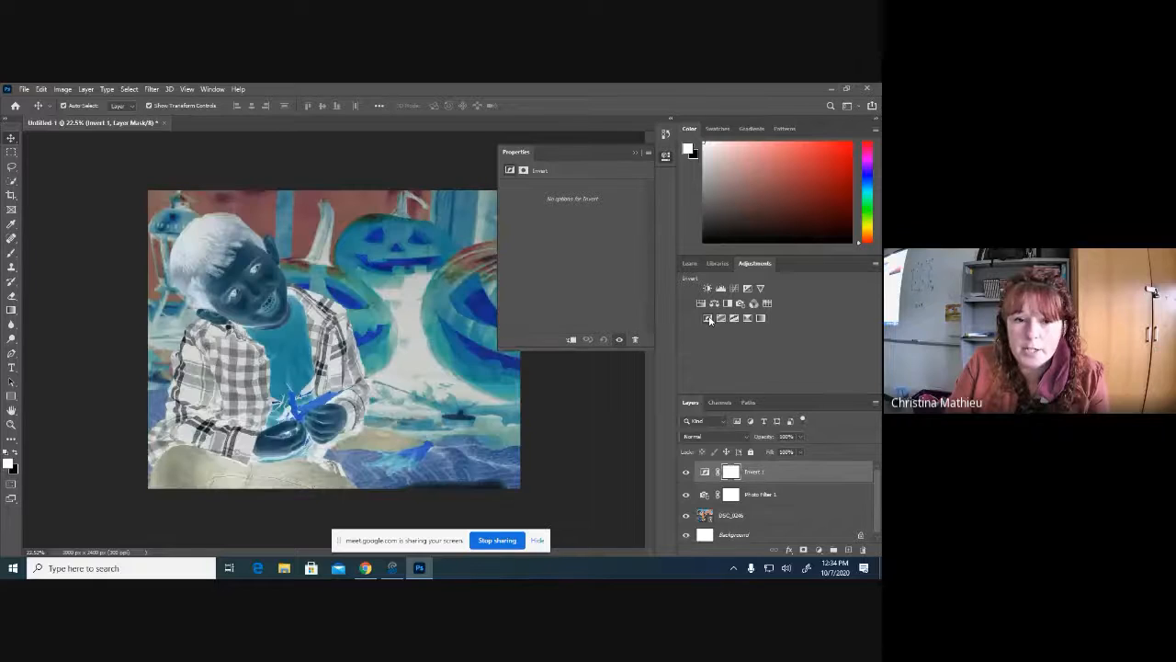
left_click(637, 154)
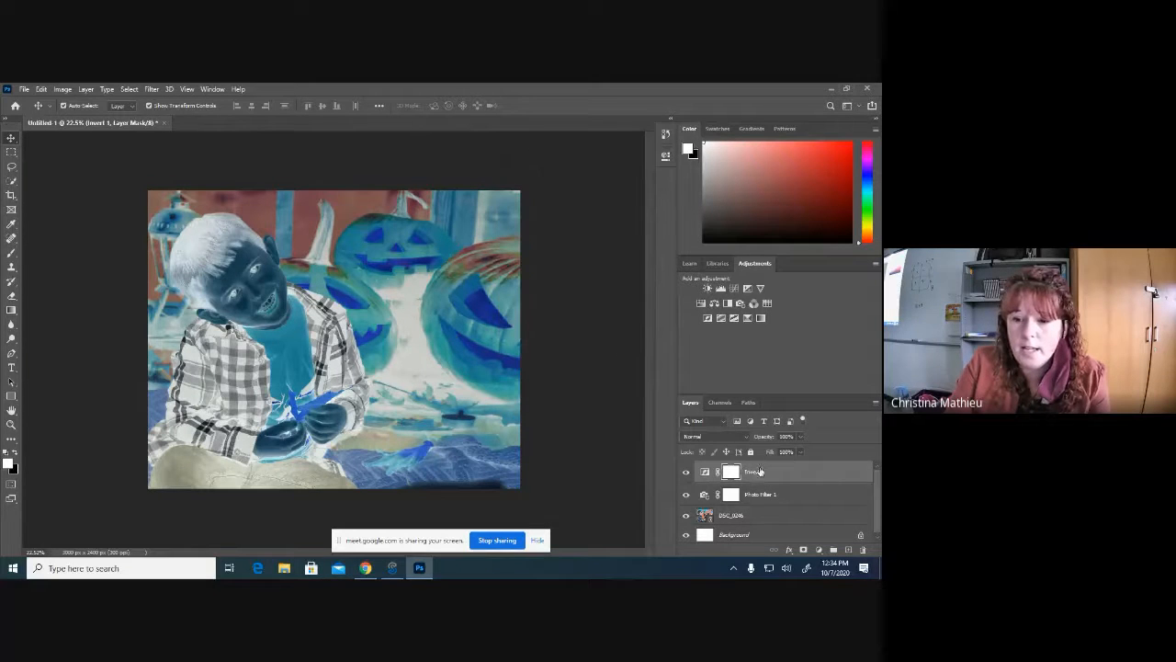
left_click_drag(759, 472, 862, 550)
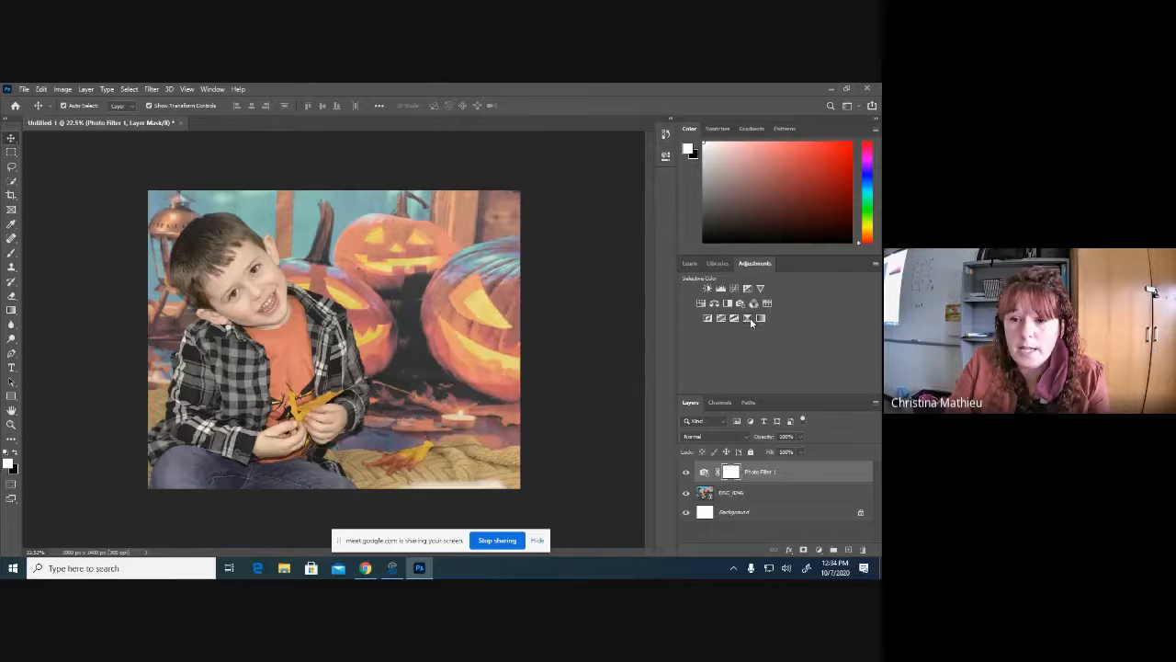
Try a Brightness/Contrast adjustment layer with the contrast raised to about 54, and delete that layer
left_click(707, 289)
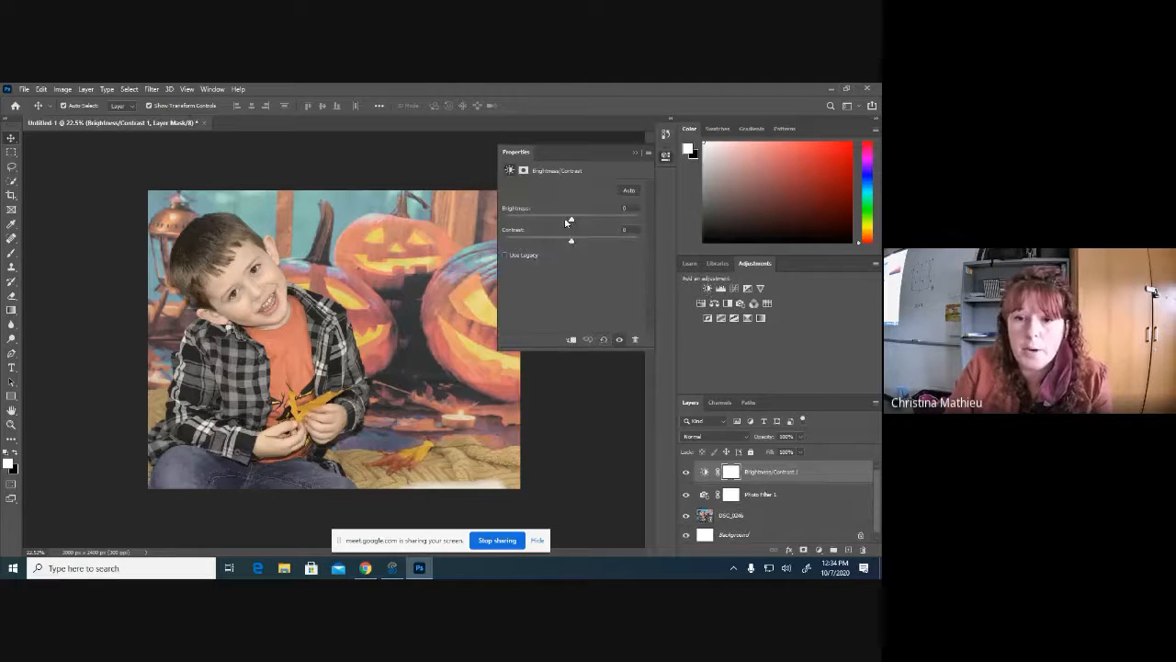
left_click_drag(588, 245, 563, 248)
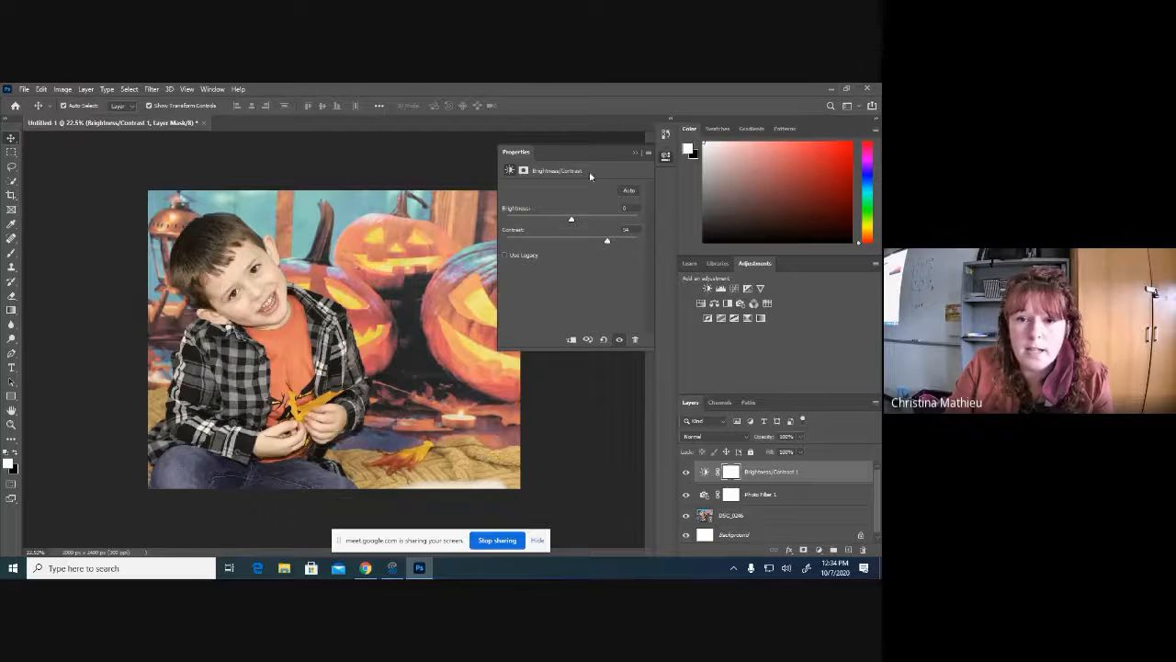
left_click(634, 154)
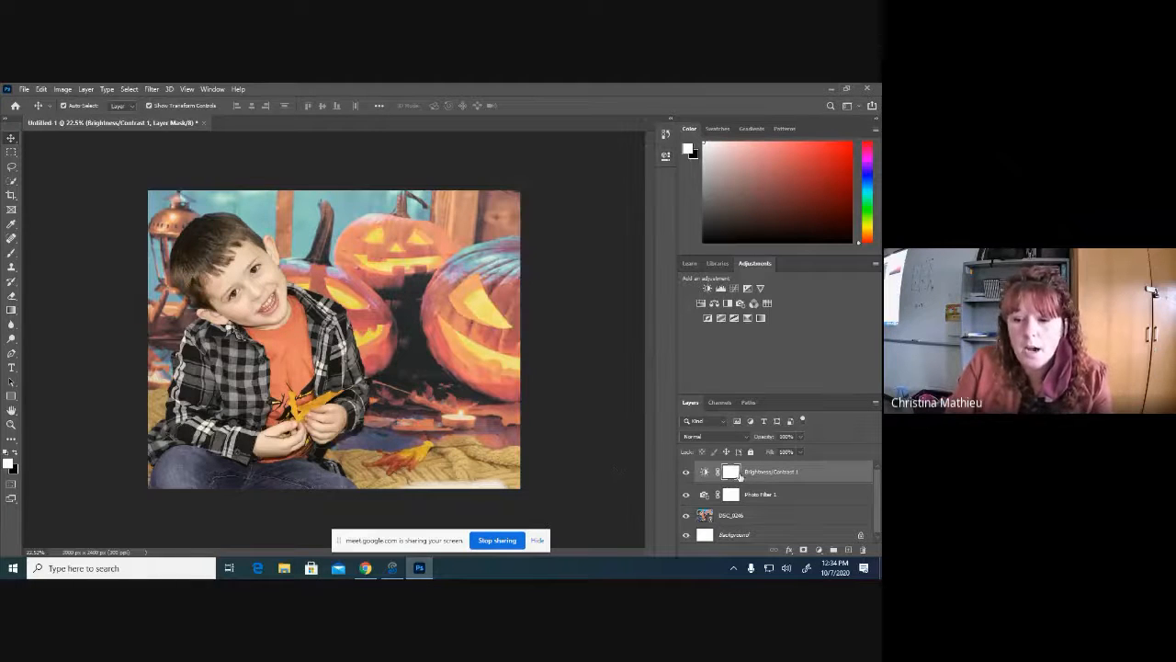
left_click(863, 548)
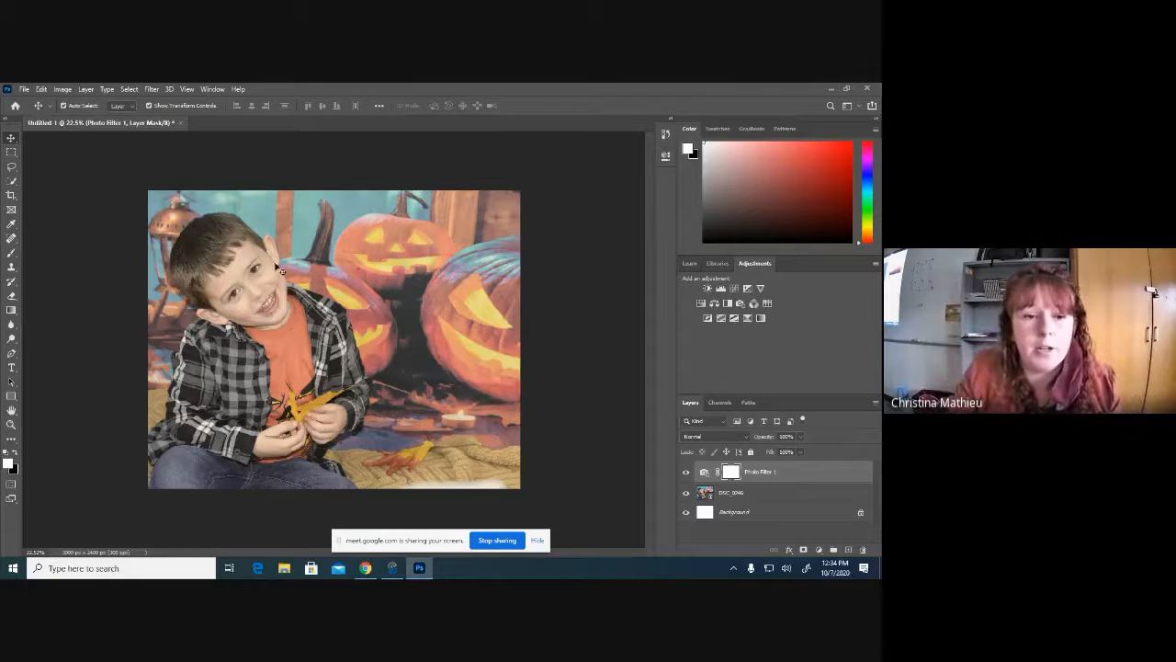
Open the Lens Correction filter's custom settings for the portrait photo layer DSC_0246
left_click(152, 89)
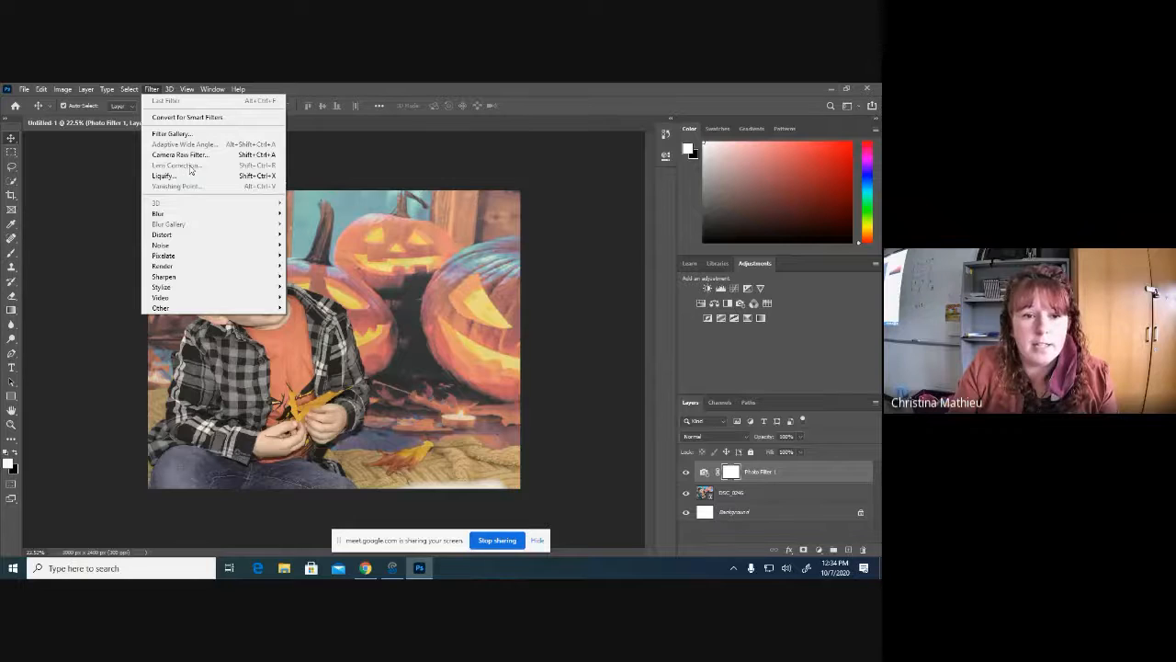
left_click(733, 495)
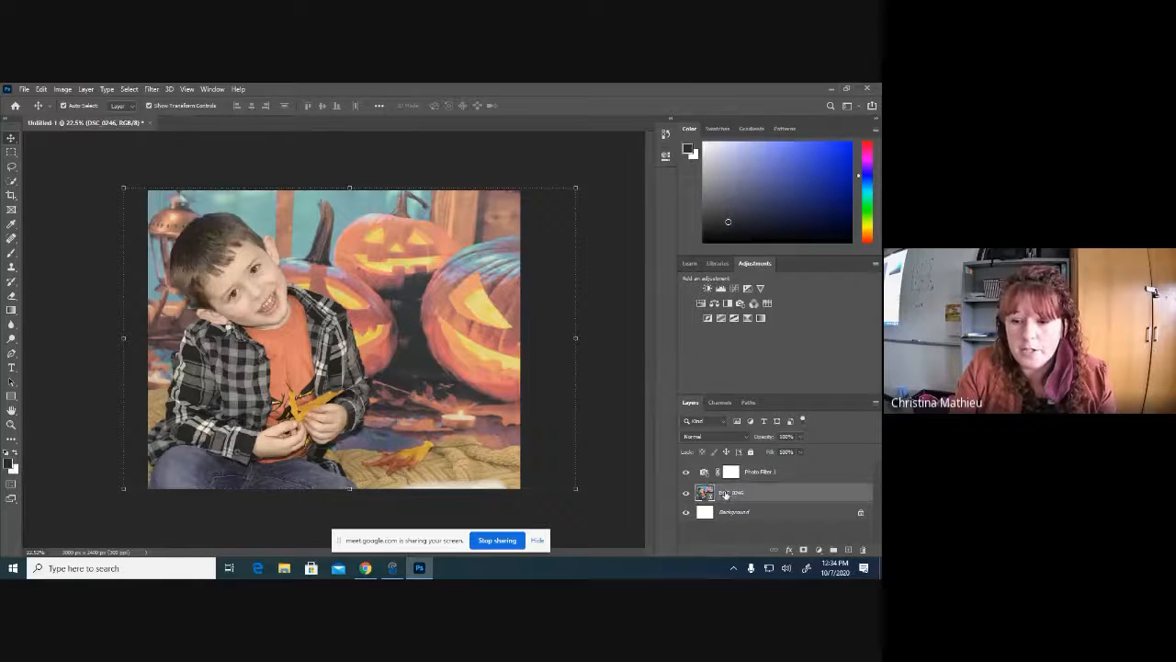
left_click(761, 472)
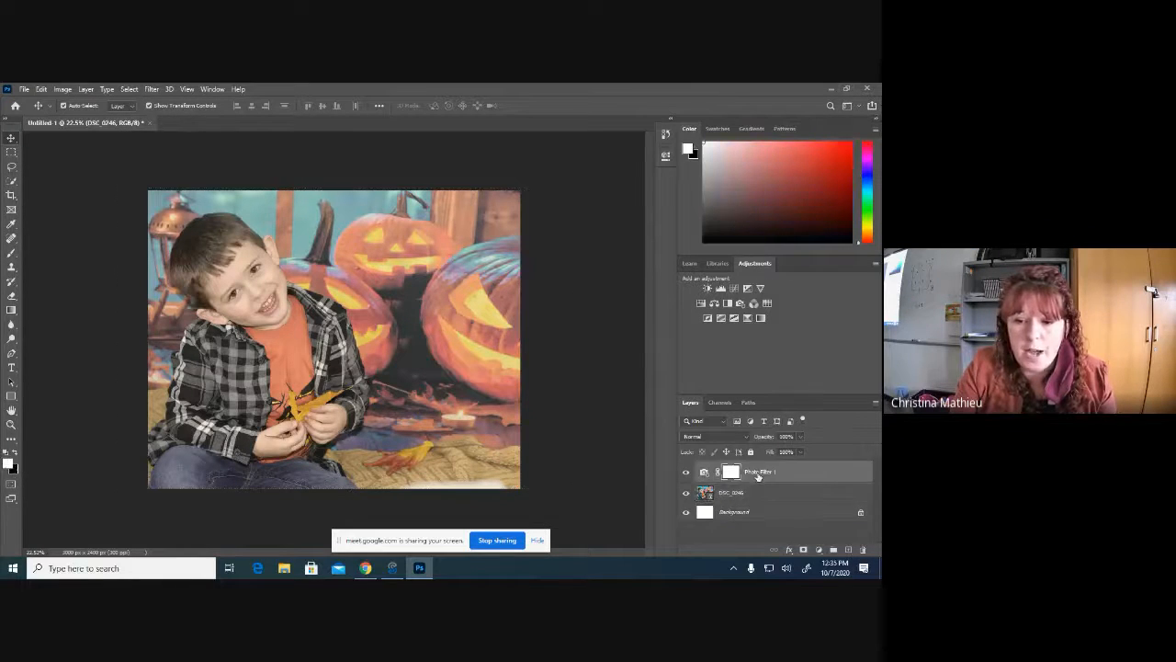
left_click(722, 496)
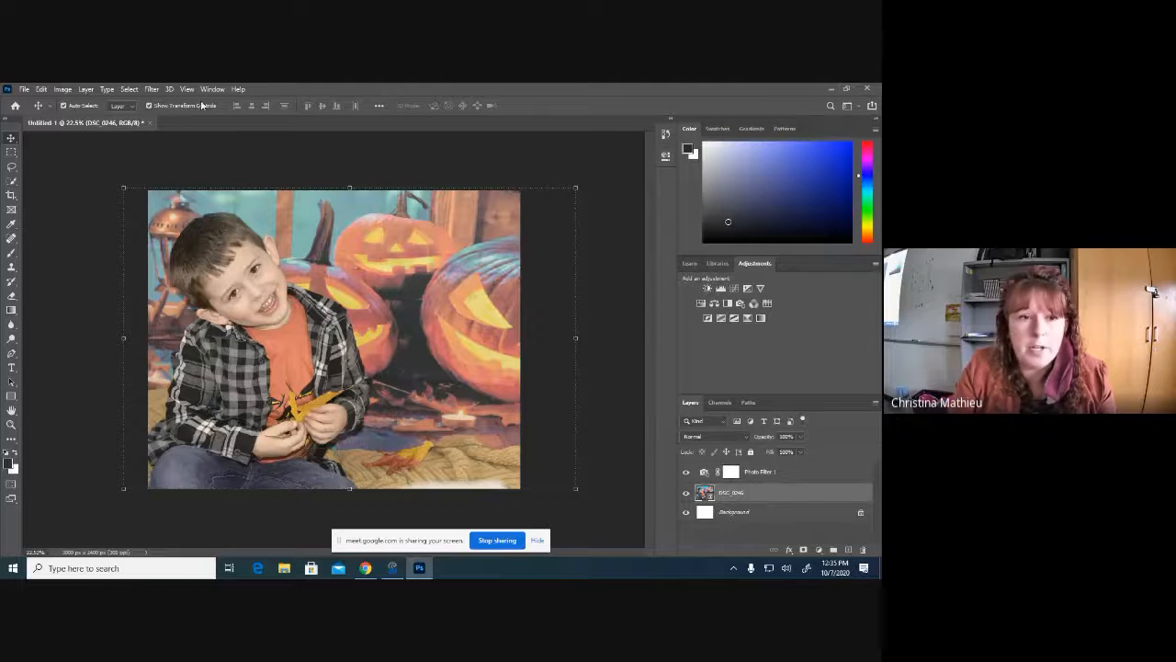
left_click(152, 89)
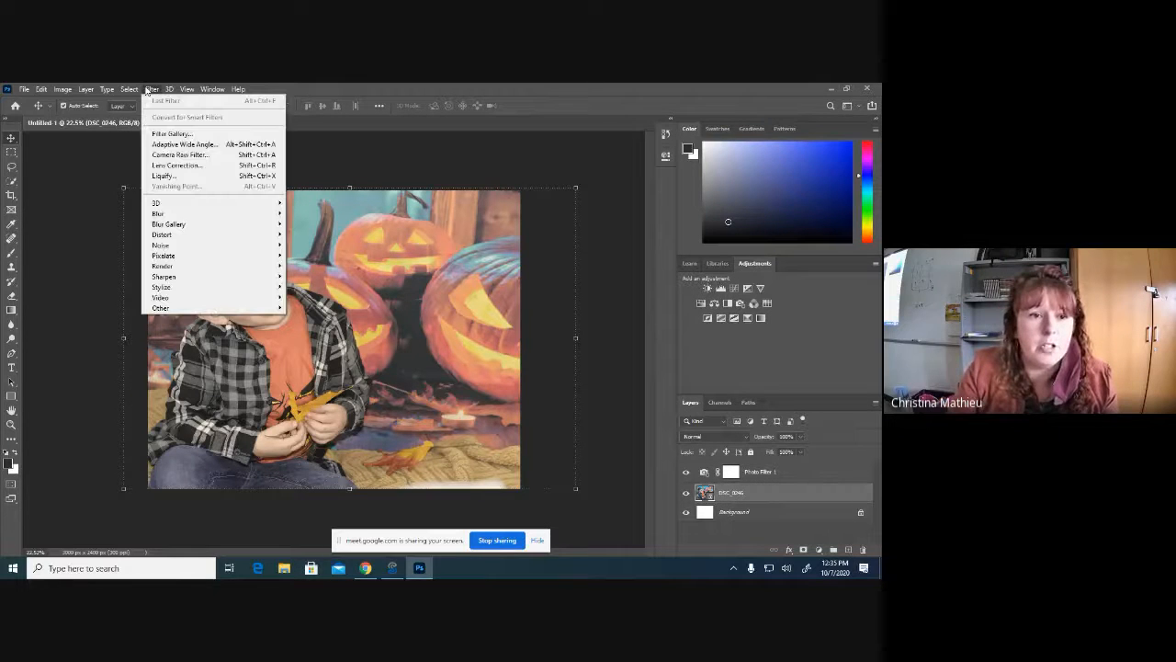
left_click(175, 165)
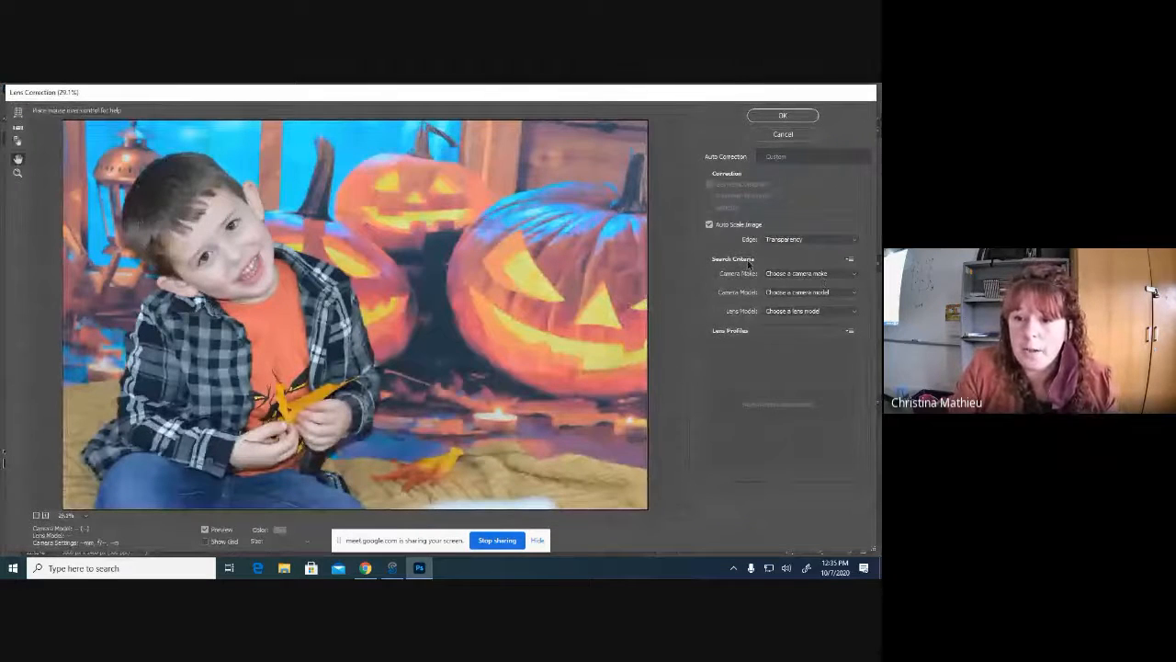
left_click(777, 158)
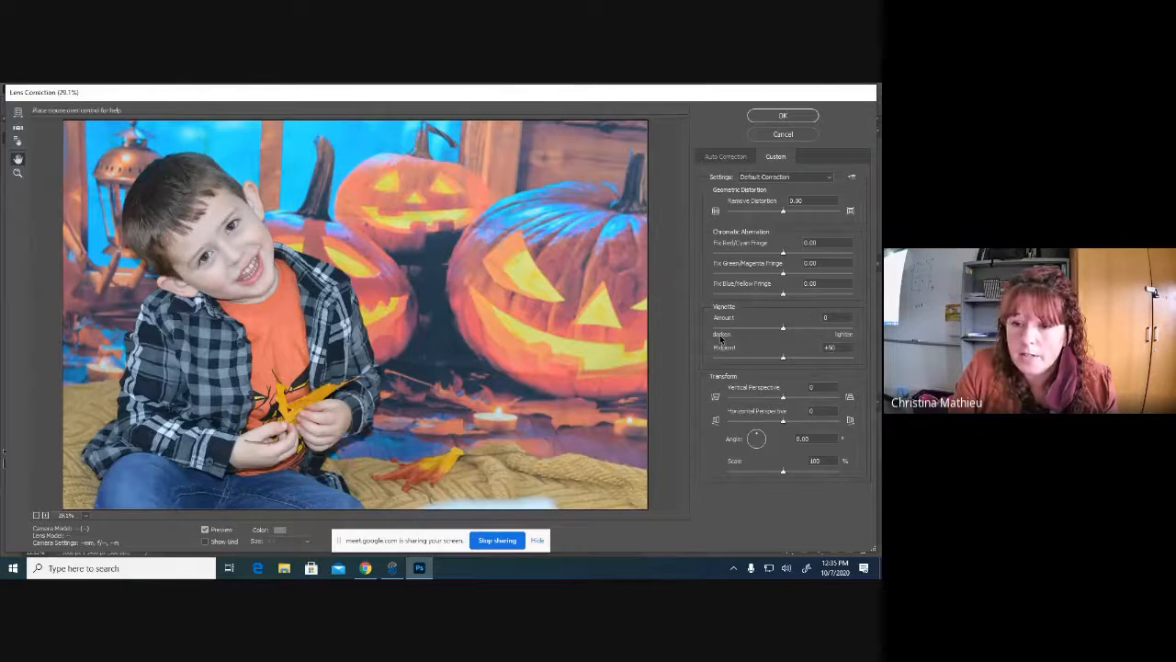
Apply a darkening vignette to the portrait with an amount of about -93 and a midpoint of about +53
left_click_drag(782, 329, 721, 337)
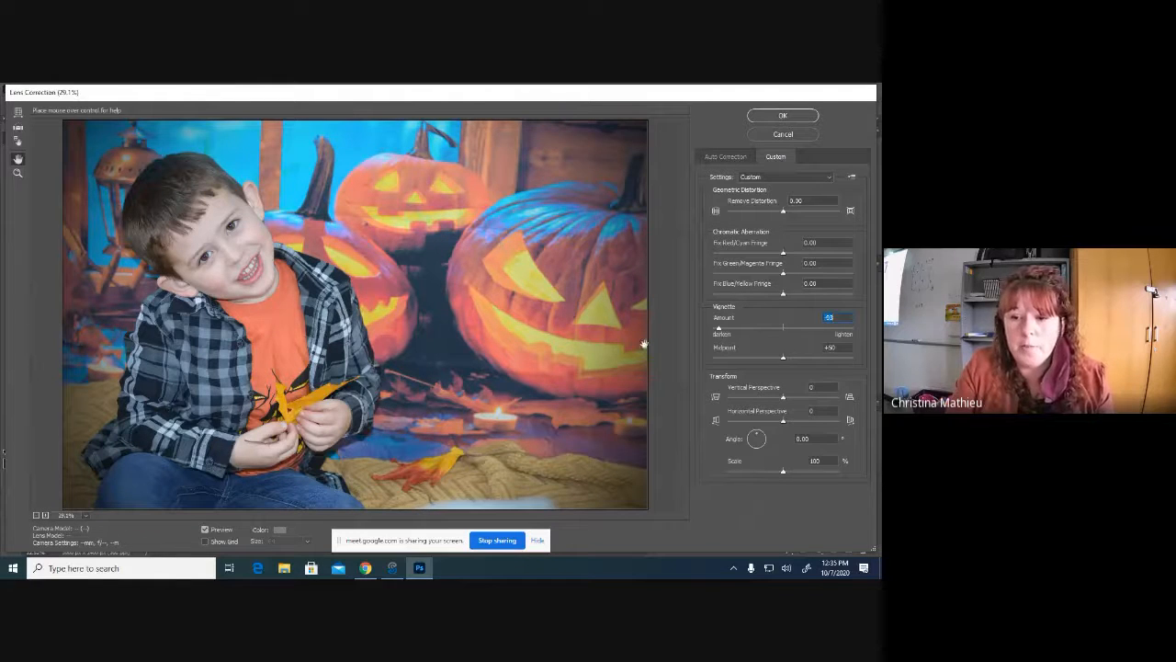
left_click_drag(783, 359, 775, 361)
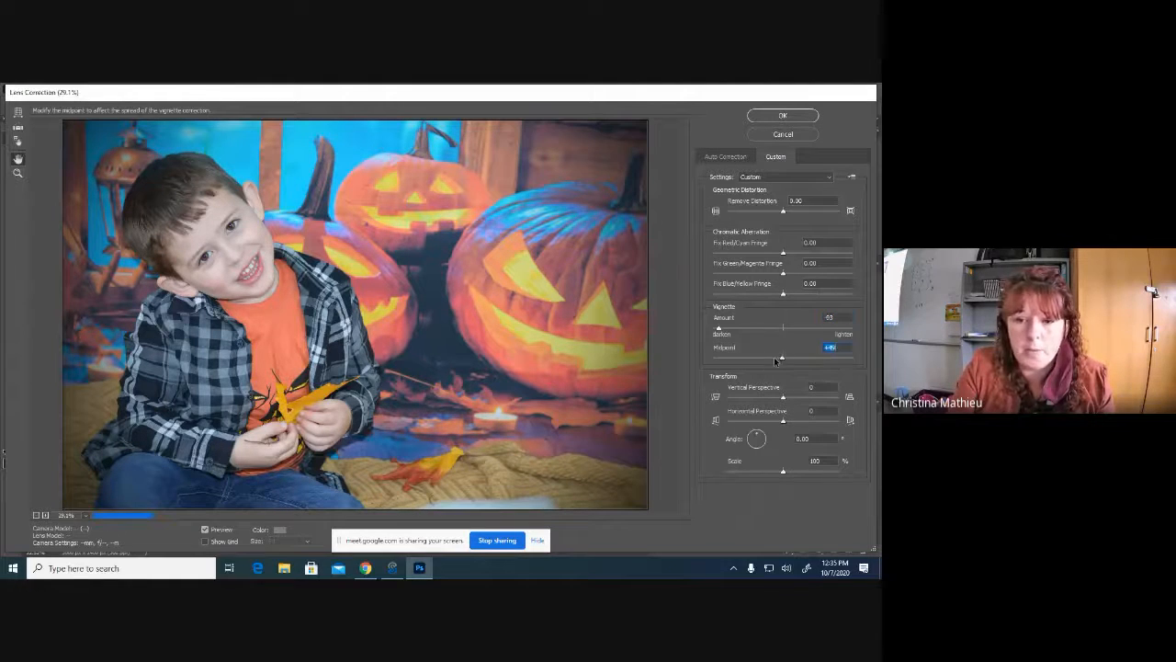
left_click(807, 362)
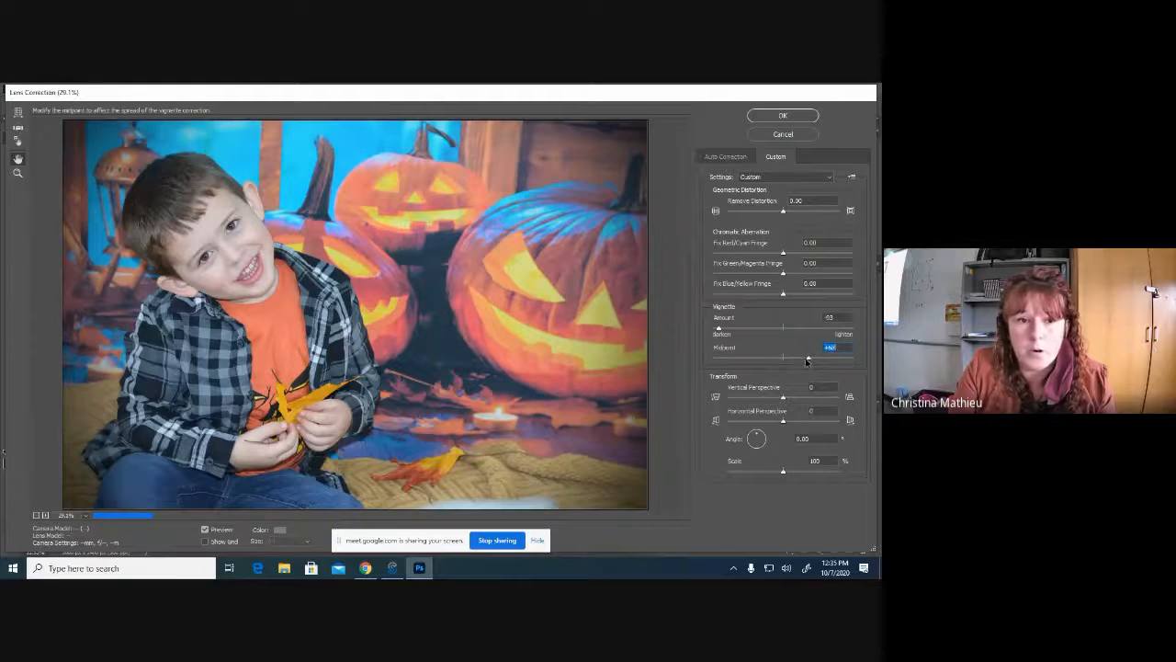
left_click_drag(801, 362, 793, 362)
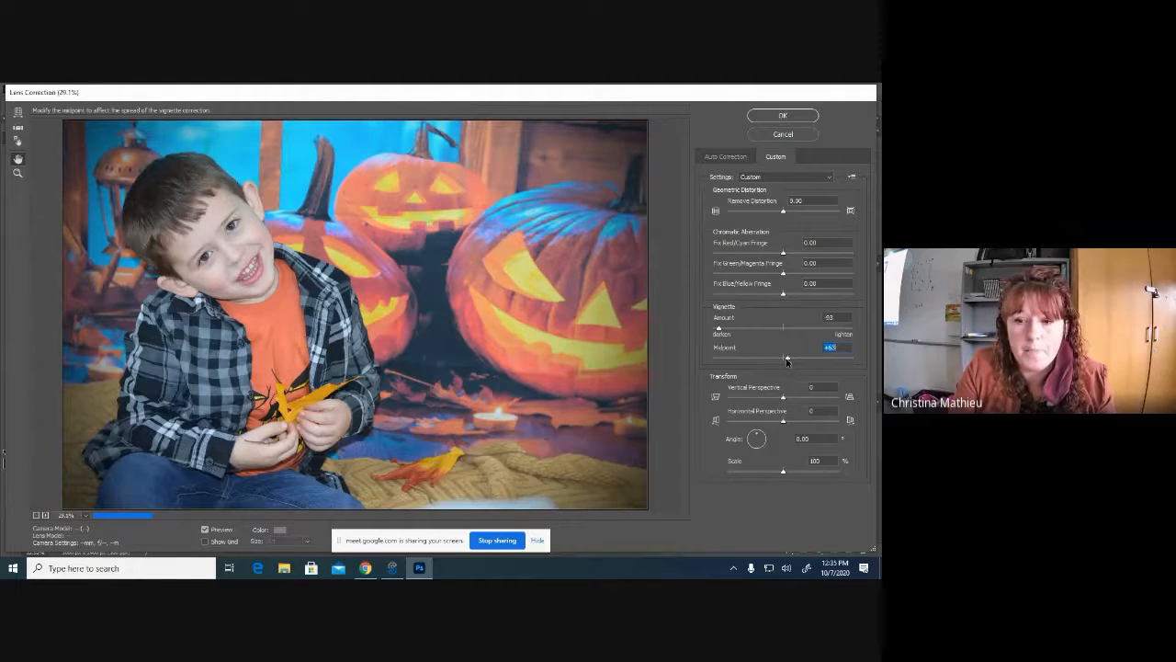
left_click(773, 116)
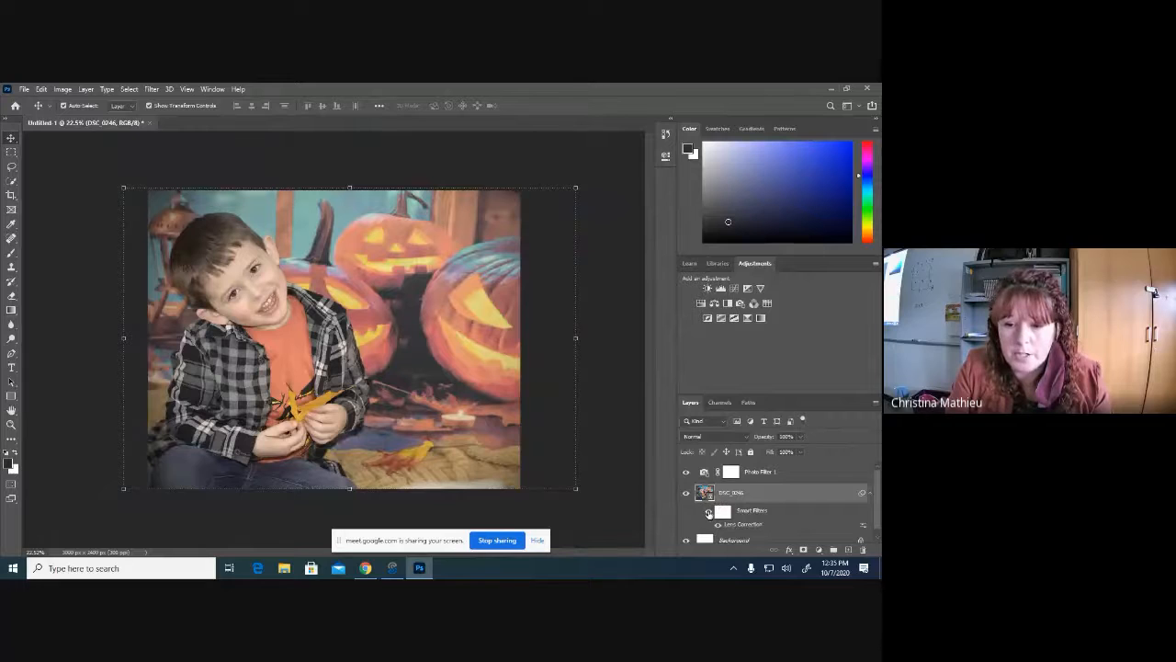
Hide and reshow the portrait's smart filters to compare the vignette, and deselect the layer
left_click(709, 511)
left_click(709, 511)
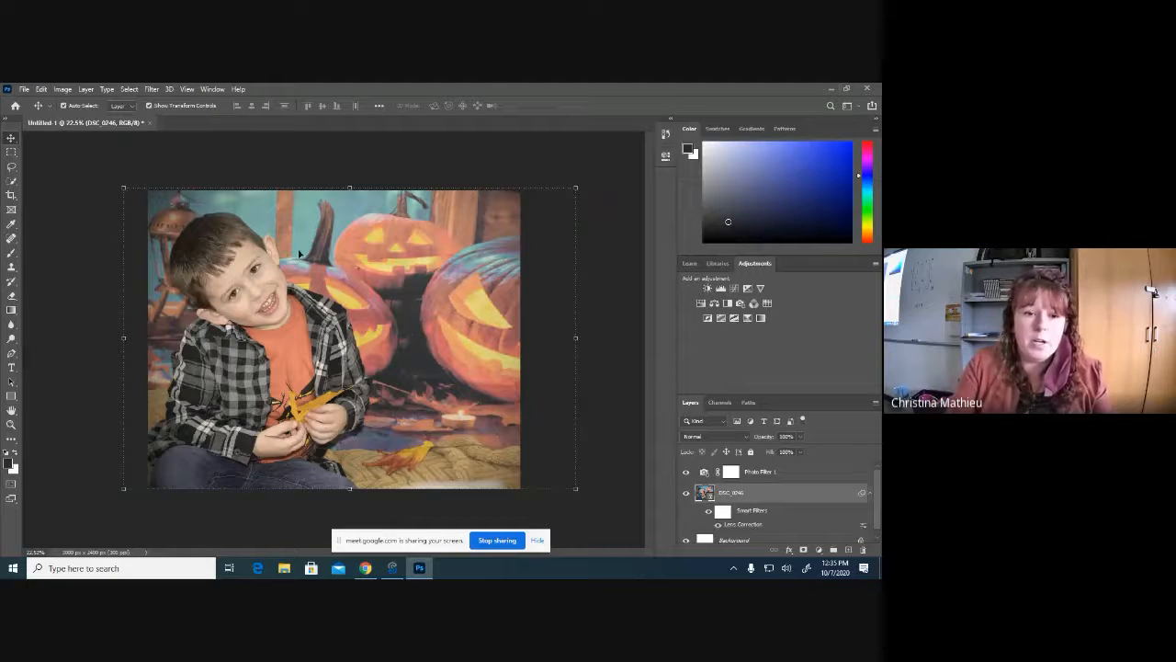
left_click(183, 162)
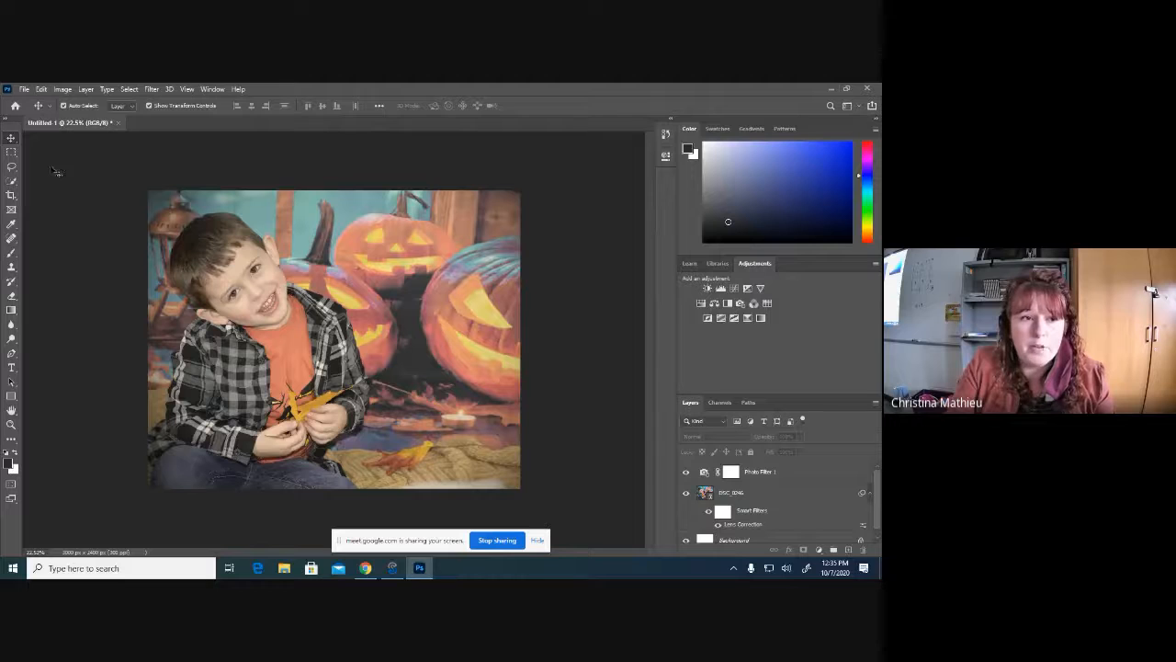
Start saving the document under a new name, with JPEG as the file type
left_click(24, 90)
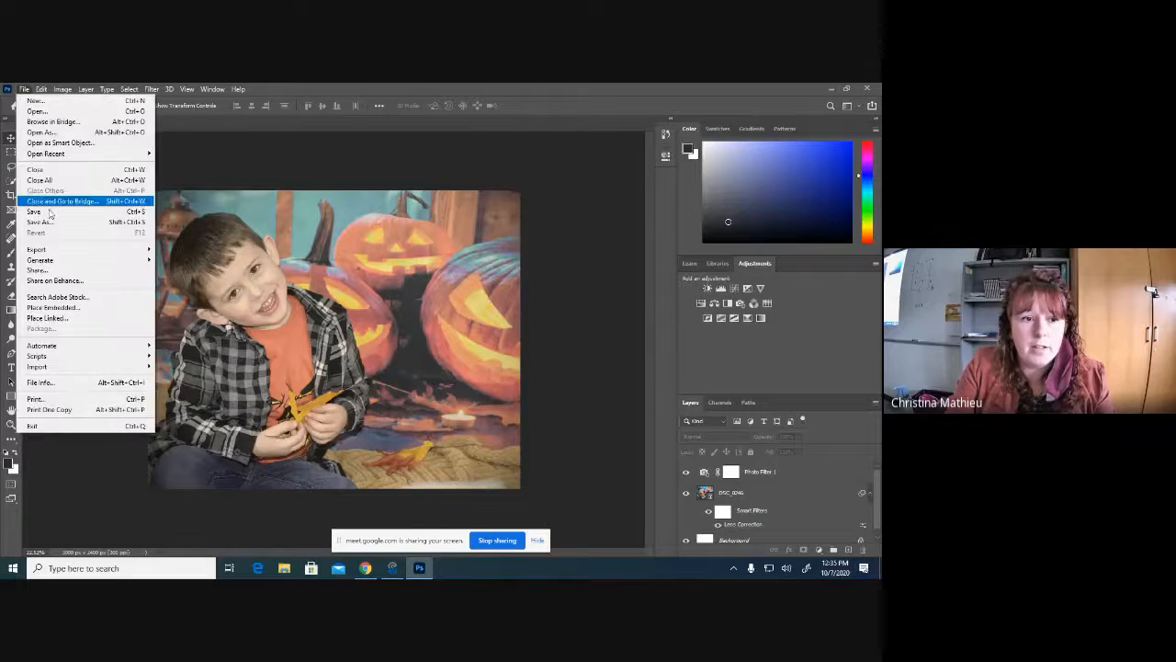
left_click(50, 222)
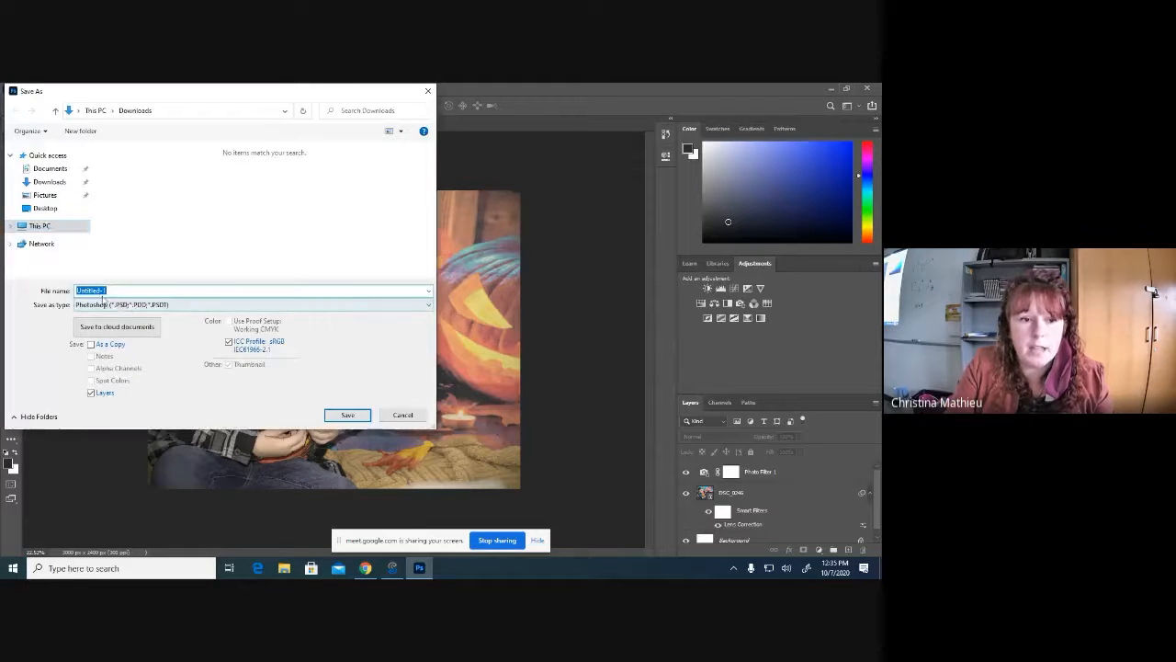
left_click(101, 306)
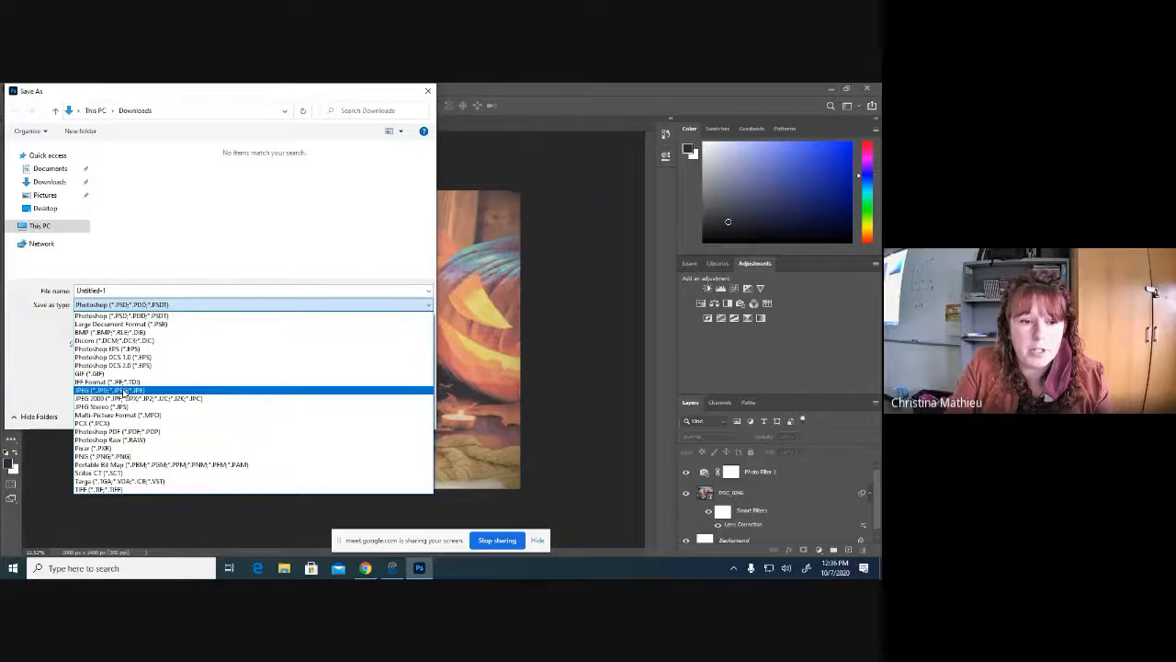
left_click(122, 390)
left_click(112, 290)
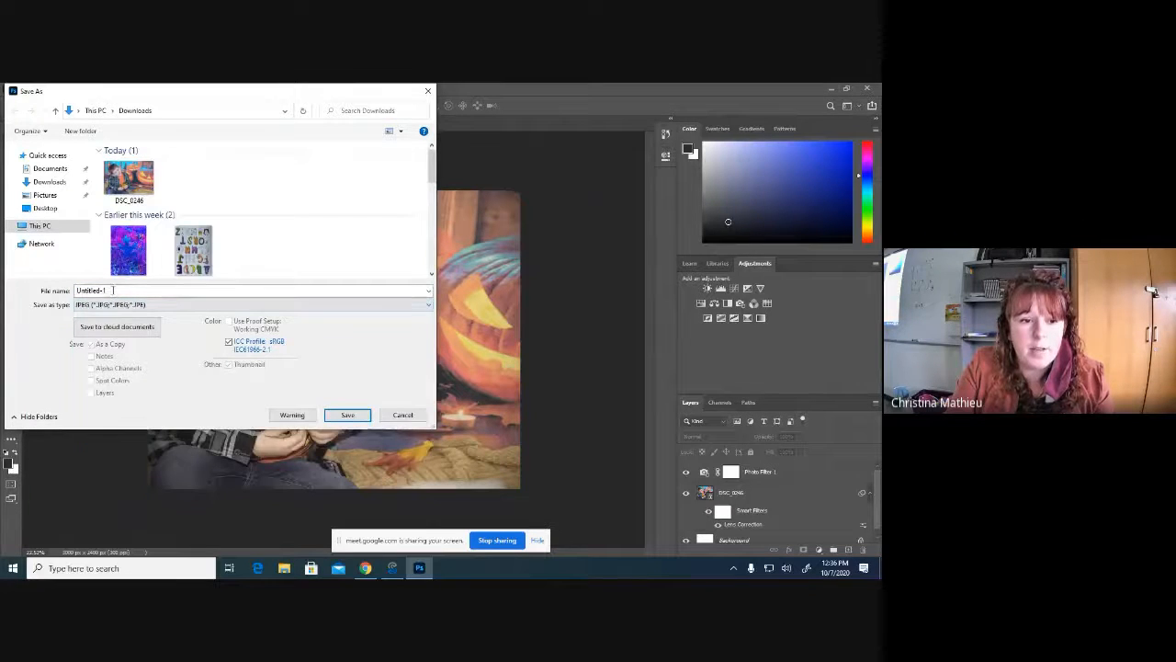
double_click(112, 290)
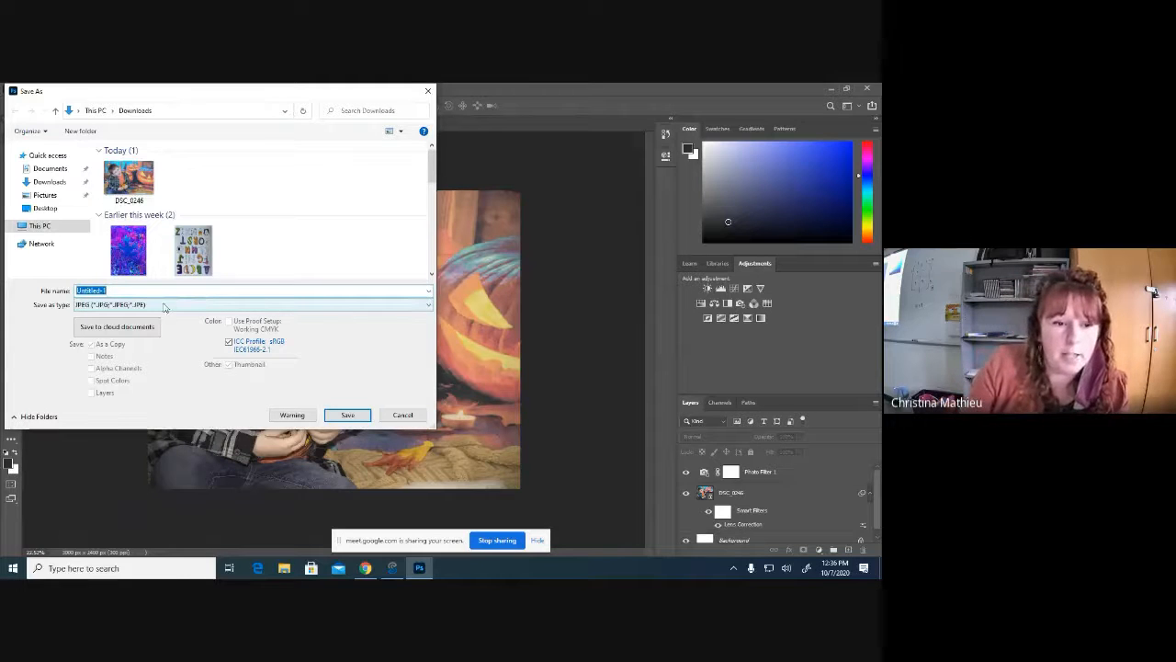
left_click(147, 305)
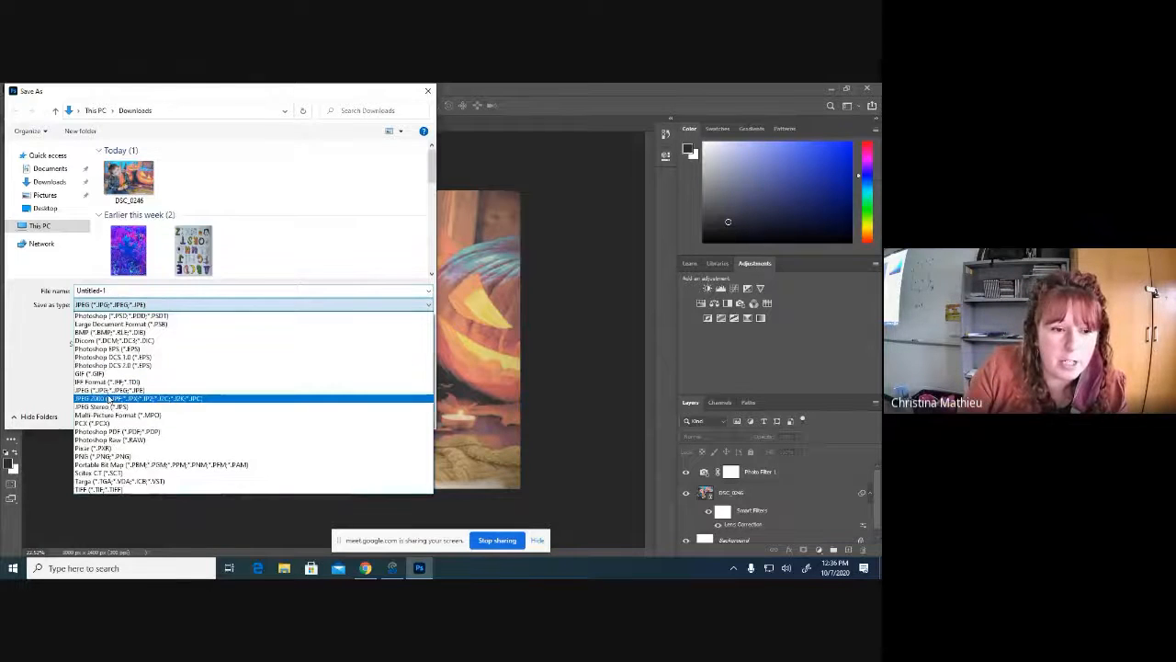
left_click(108, 389)
Name the JPEG file with the child's first name followed by "Portrait Halloween"
double_click(118, 290)
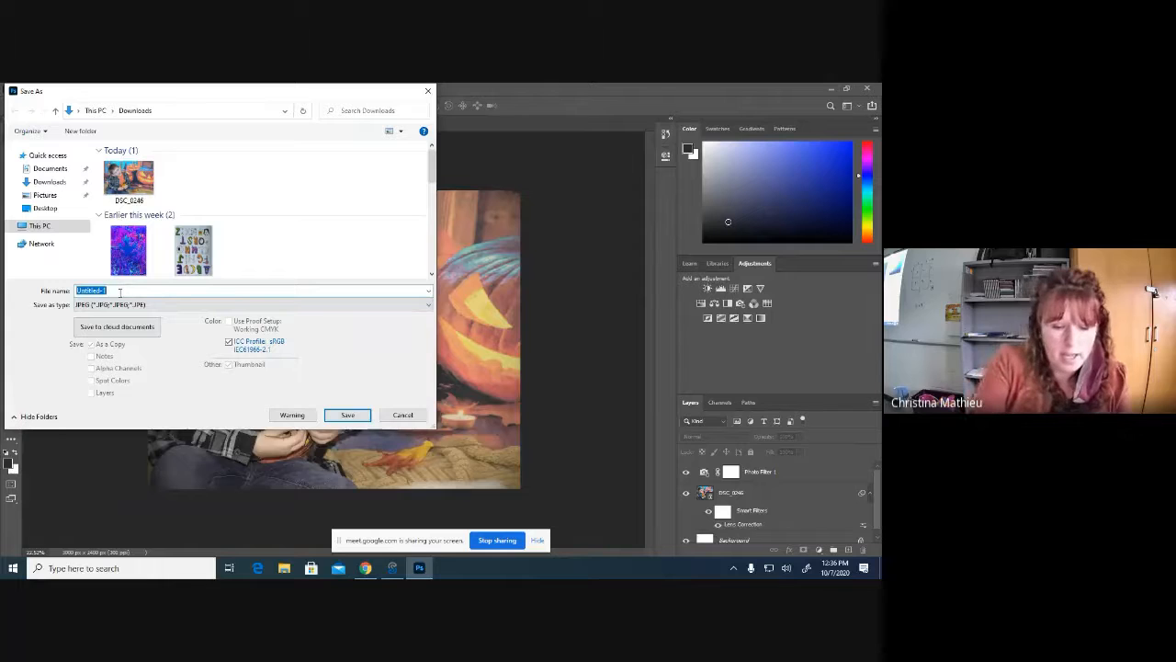
type("Logan")
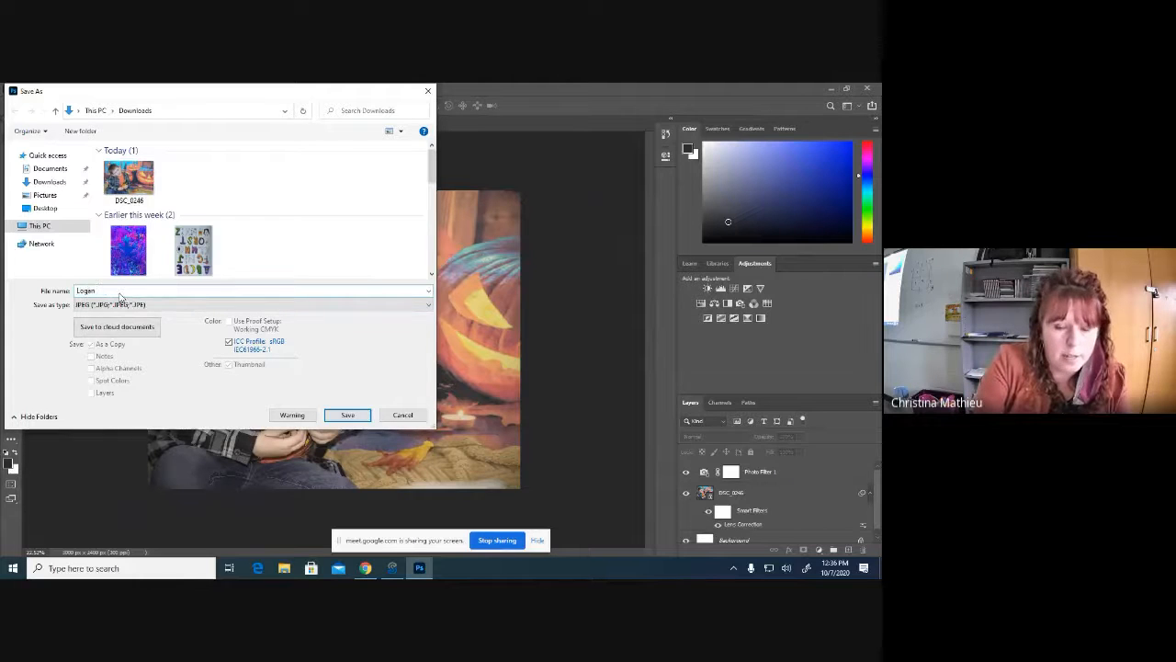
type(" Portrait")
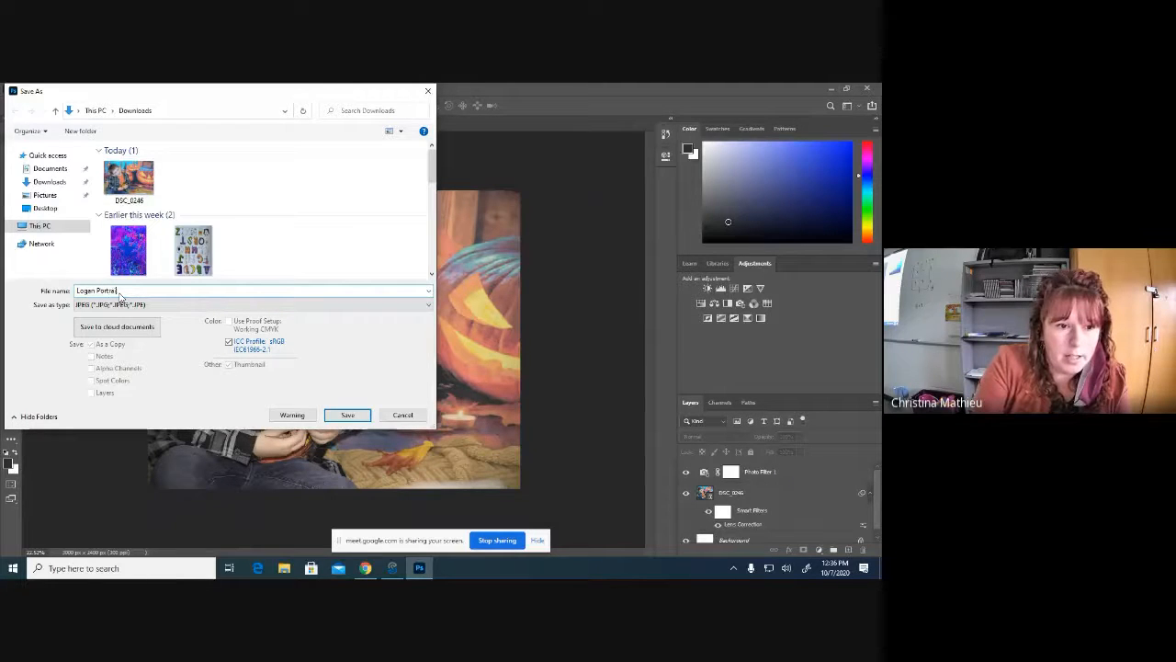
type(" Ialloween")
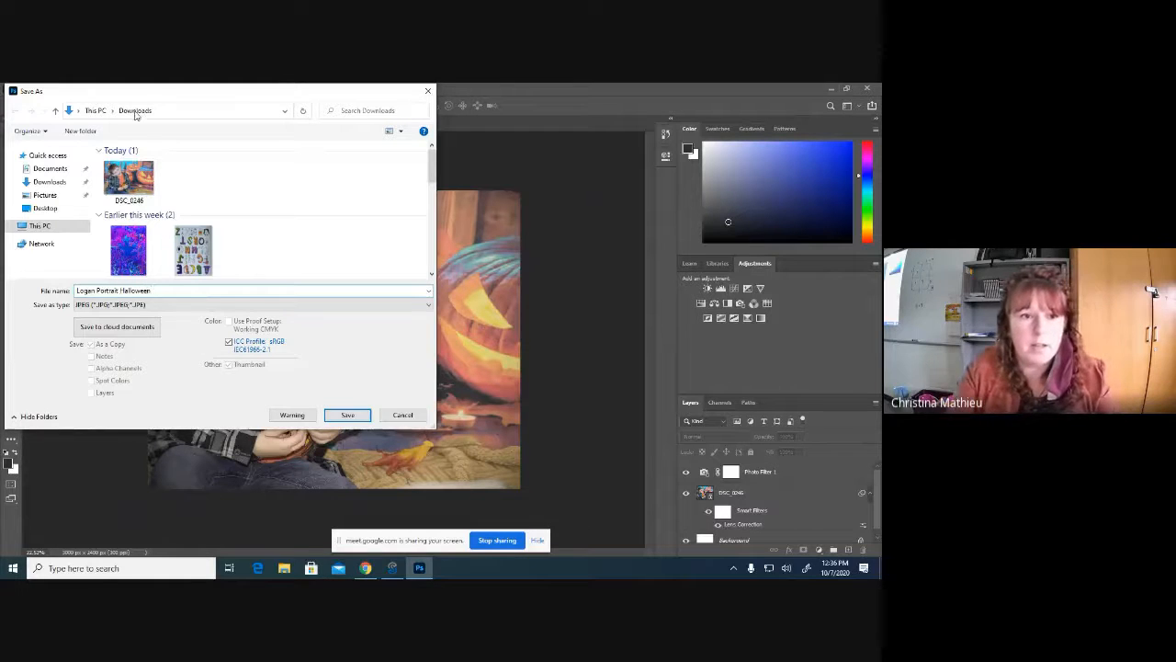
Save the JPEG in the Pictures folder with High quality 8 and the Baseline ("Standard") format
left_click(46, 195)
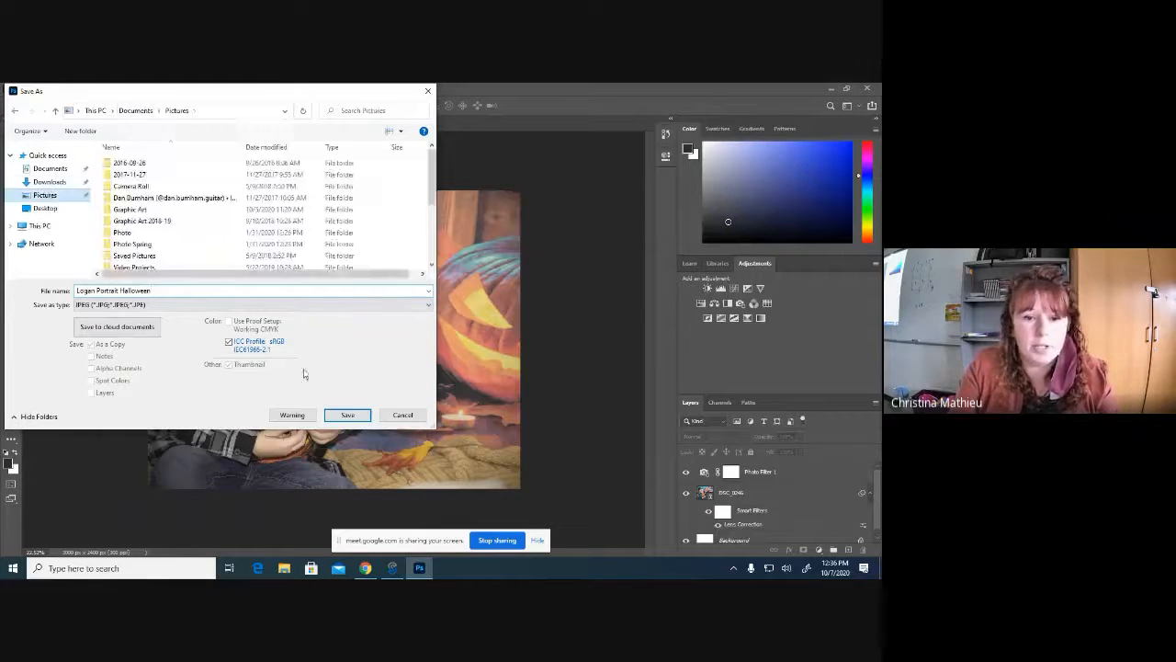
left_click(347, 414)
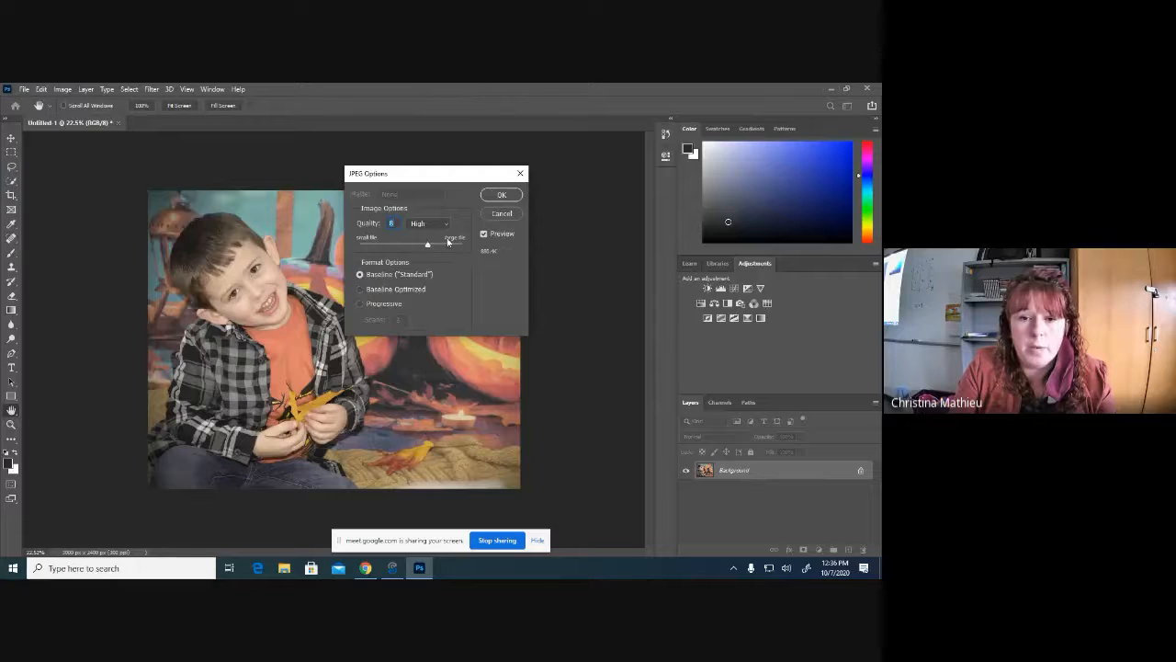
left_click(489, 194)
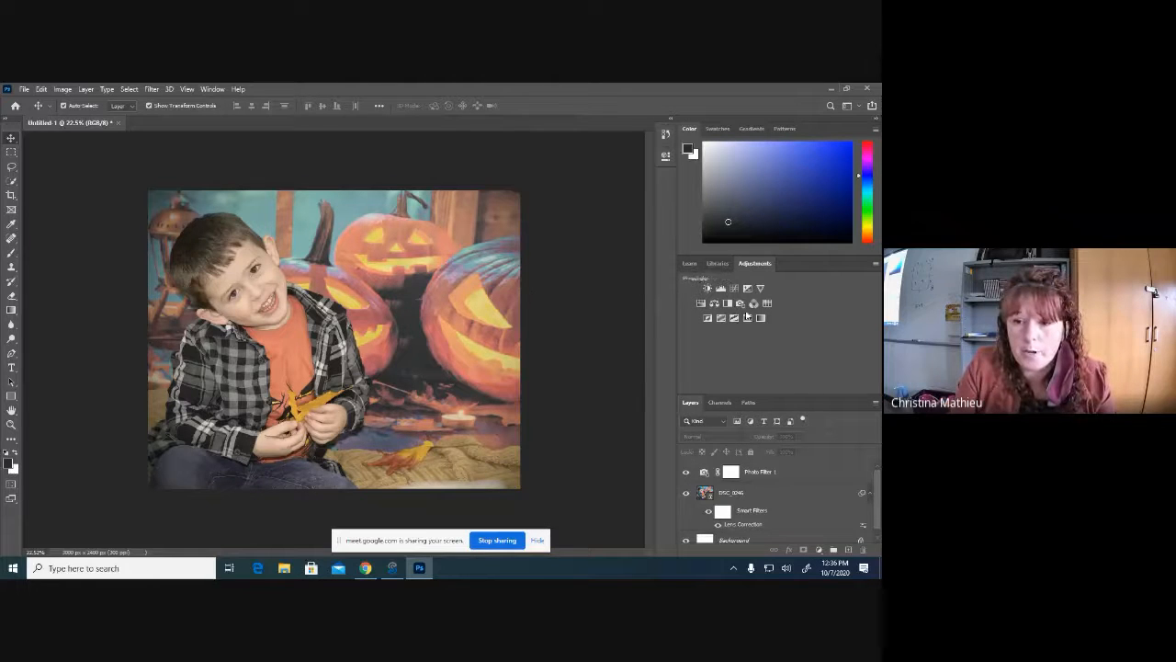
scroll(769, 501, "down", 1)
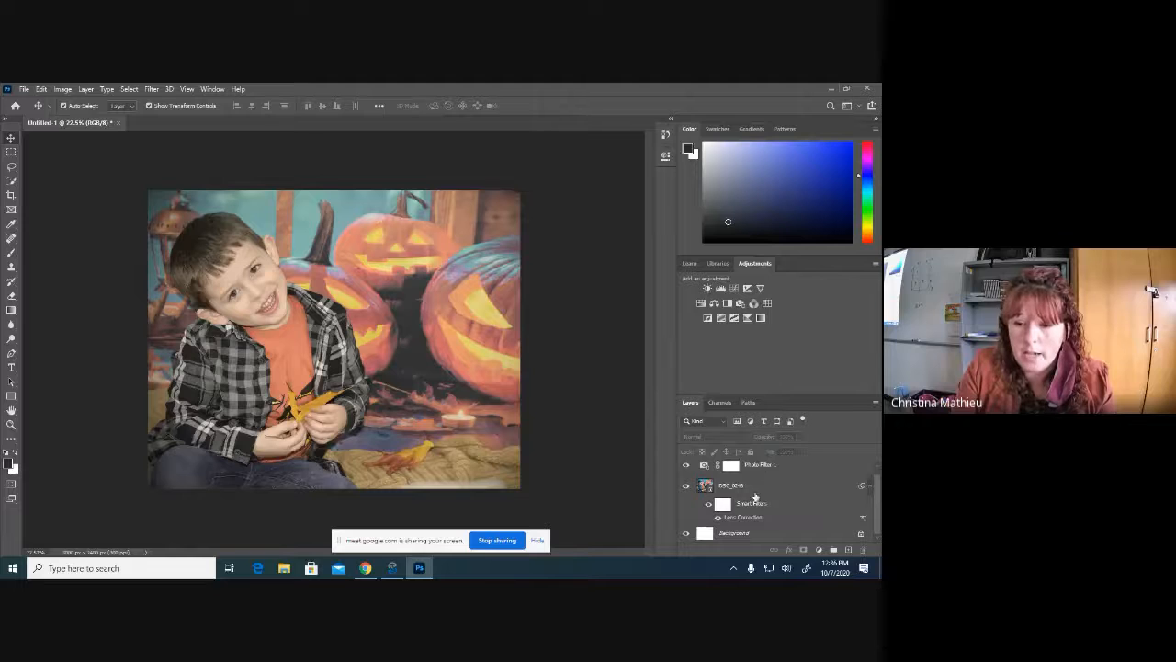
scroll(774, 481, "up", 1)
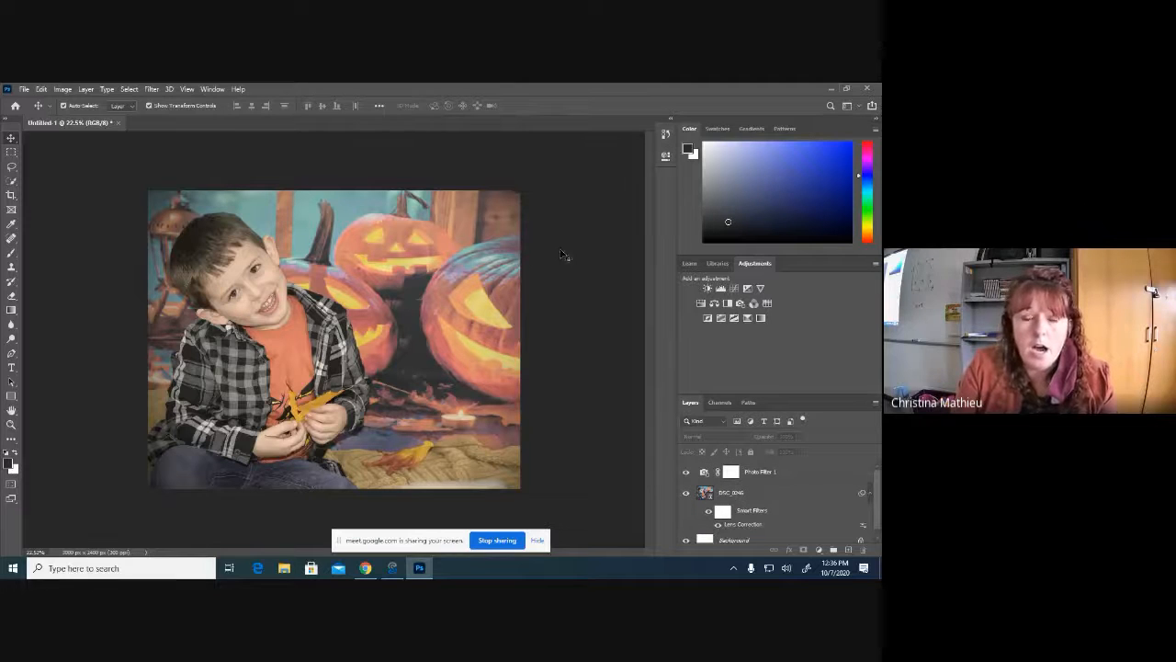